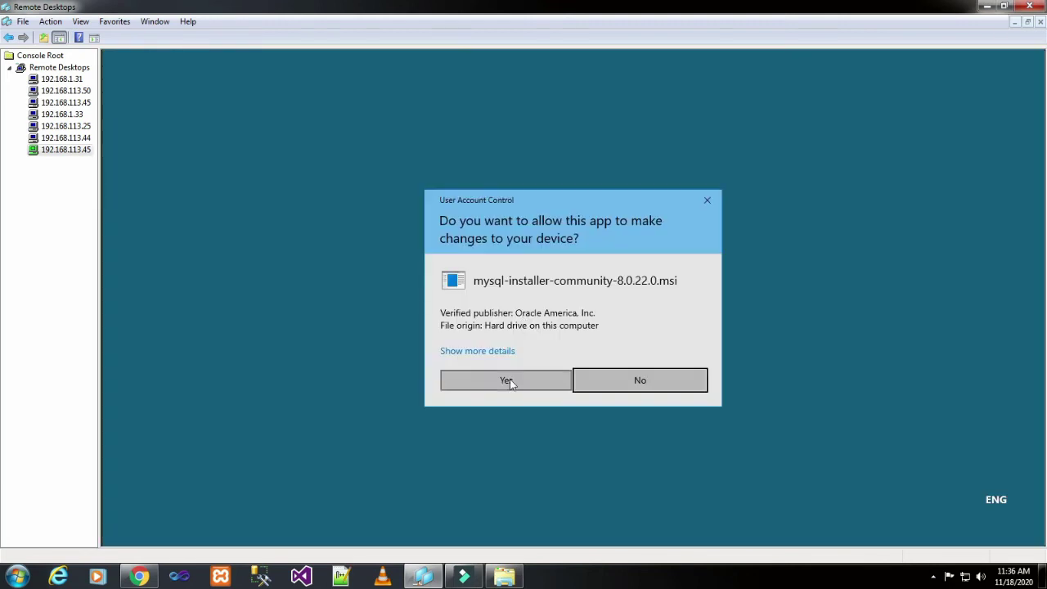
# - Approve both User Account Control prompts and minimize Chrome so MySQL Installer 1.4 is visible
pyautogui.click(508, 381)
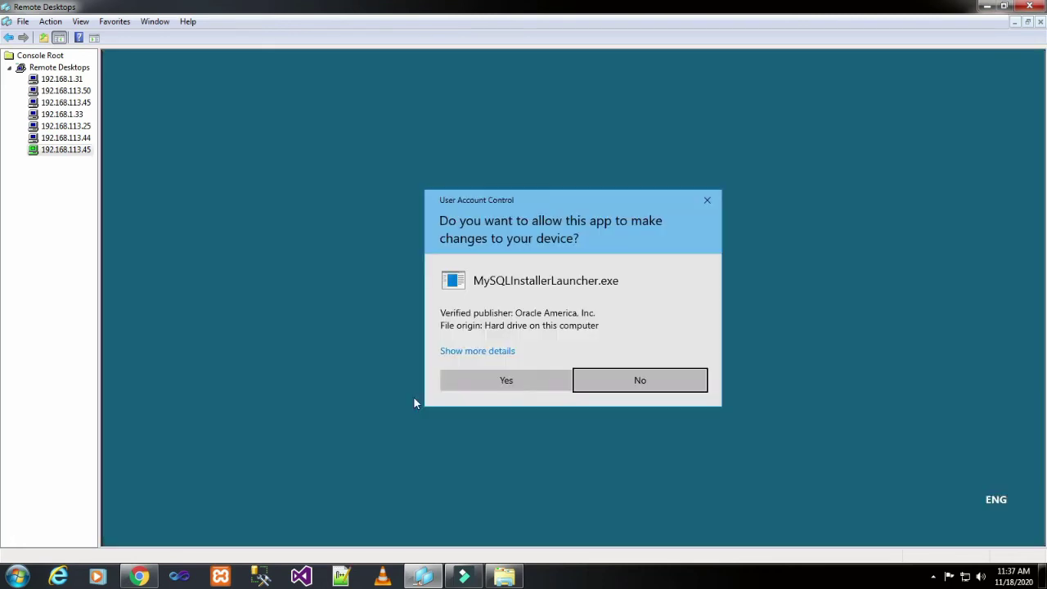
pyautogui.click(474, 374)
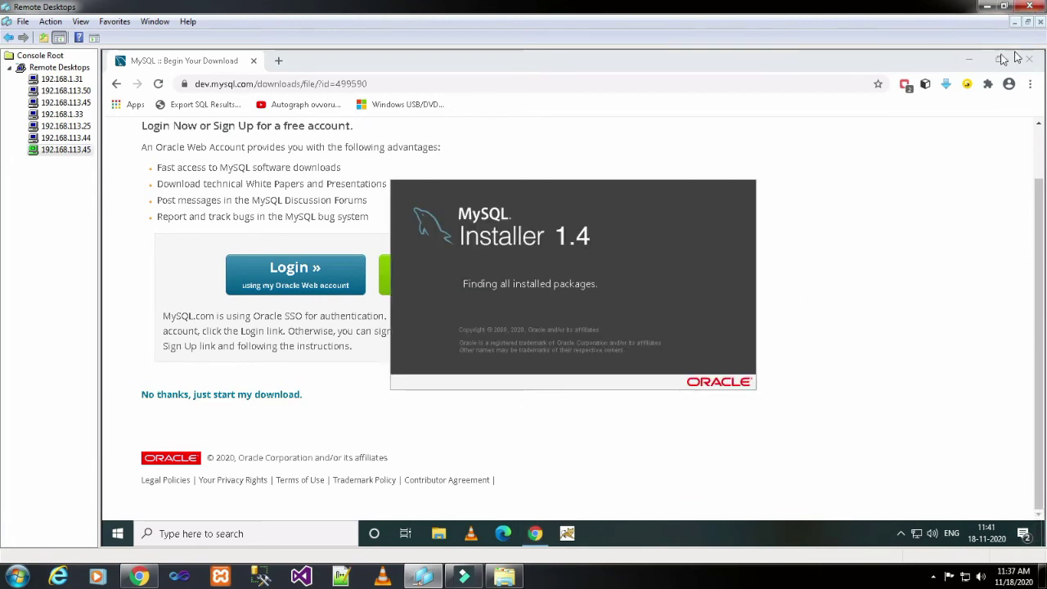
pyautogui.click(968, 60)
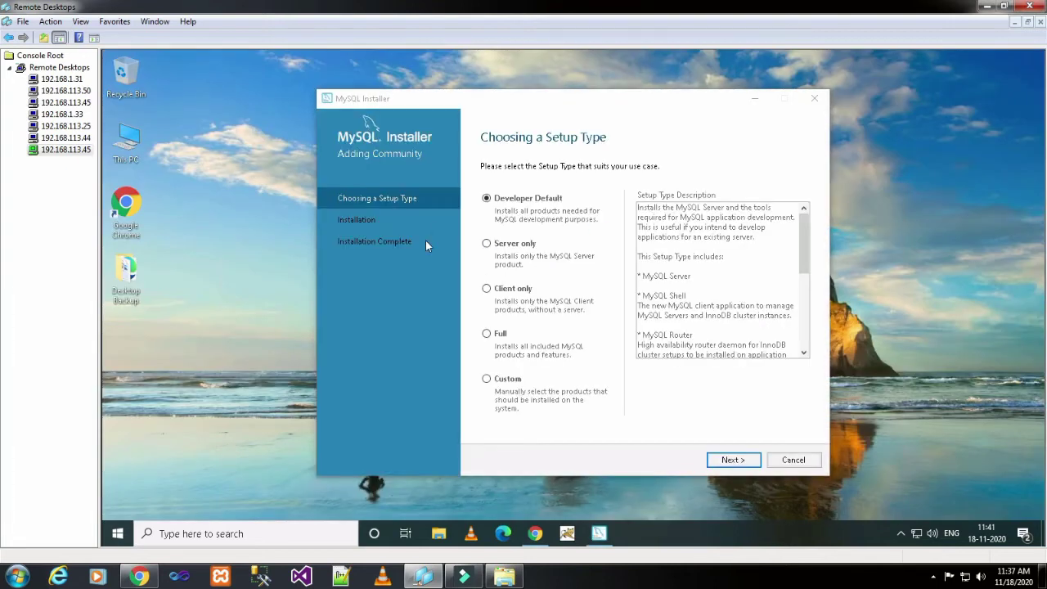
# - Choose the Server only setup type and start resolving the missing Visual C++ requirement
pyautogui.click(514, 245)
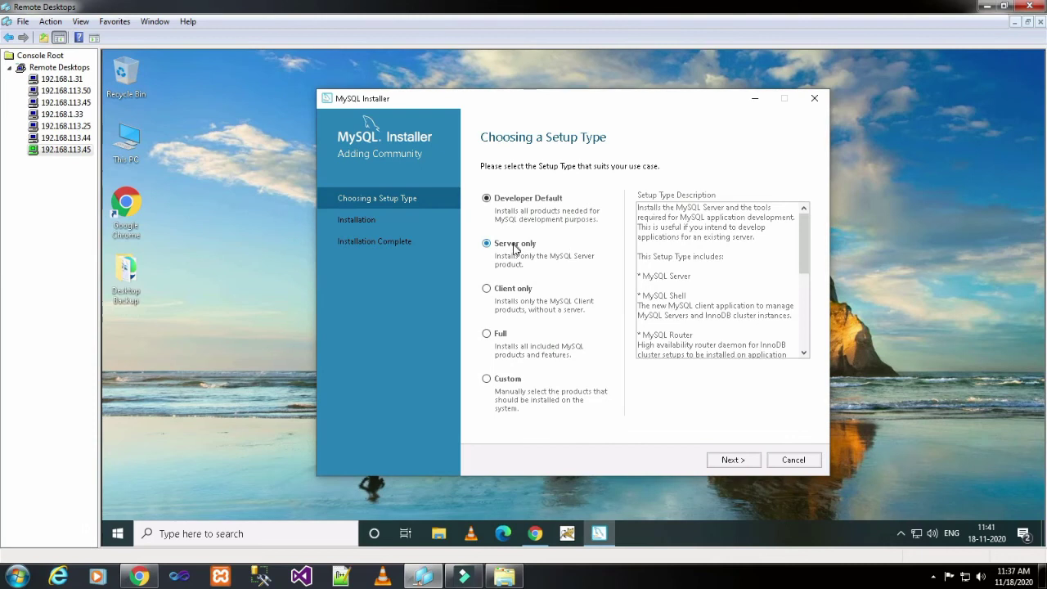
pyautogui.click(736, 460)
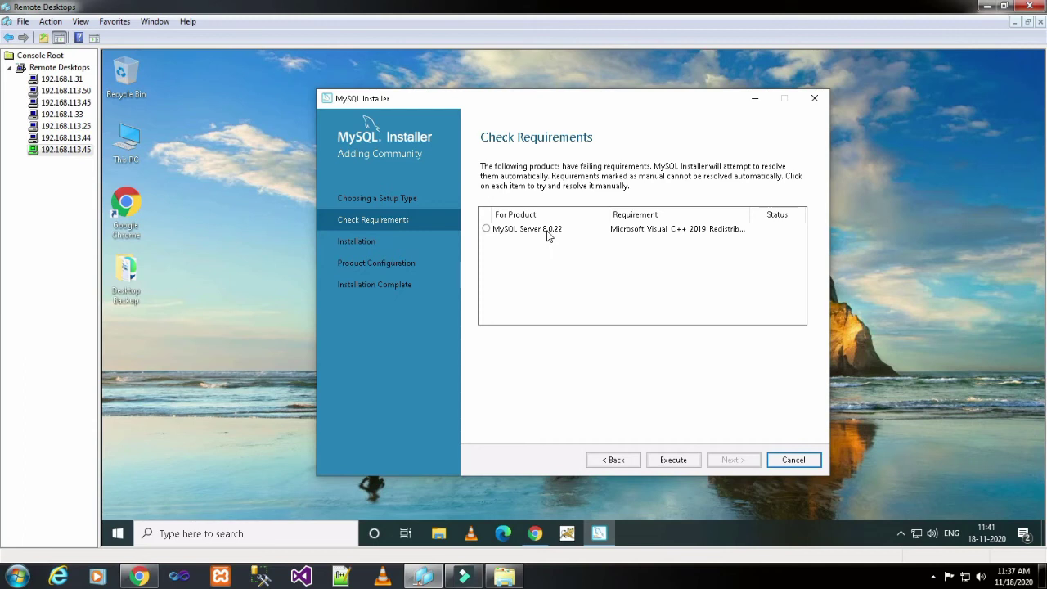
pyautogui.click(671, 459)
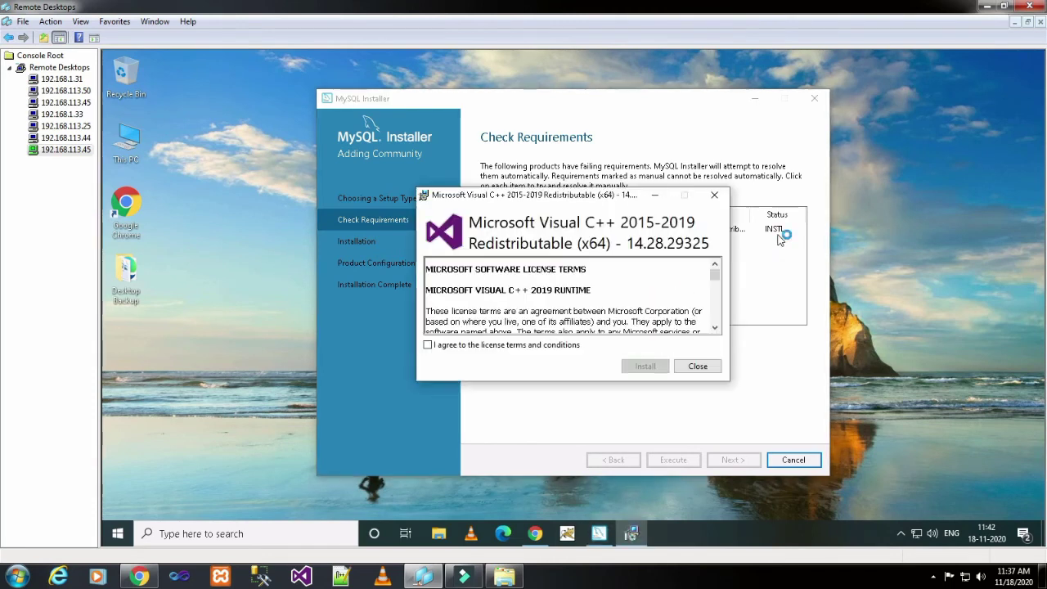
# - Accept the license and install the Visual C++ 2015-2019 Redistributable, then continue to installation
pyautogui.click(498, 344)
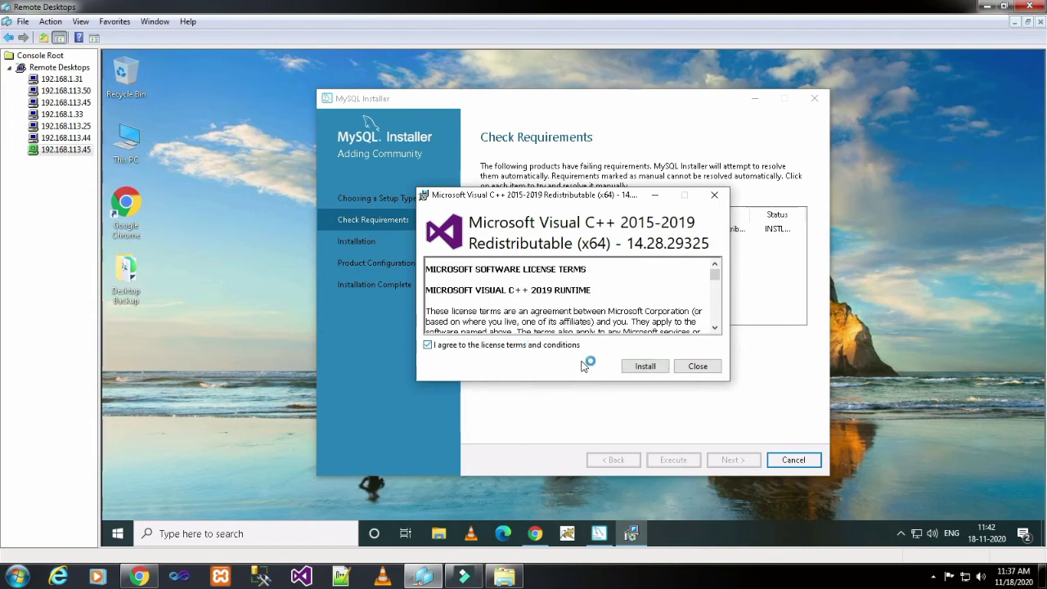
pyautogui.click(652, 367)
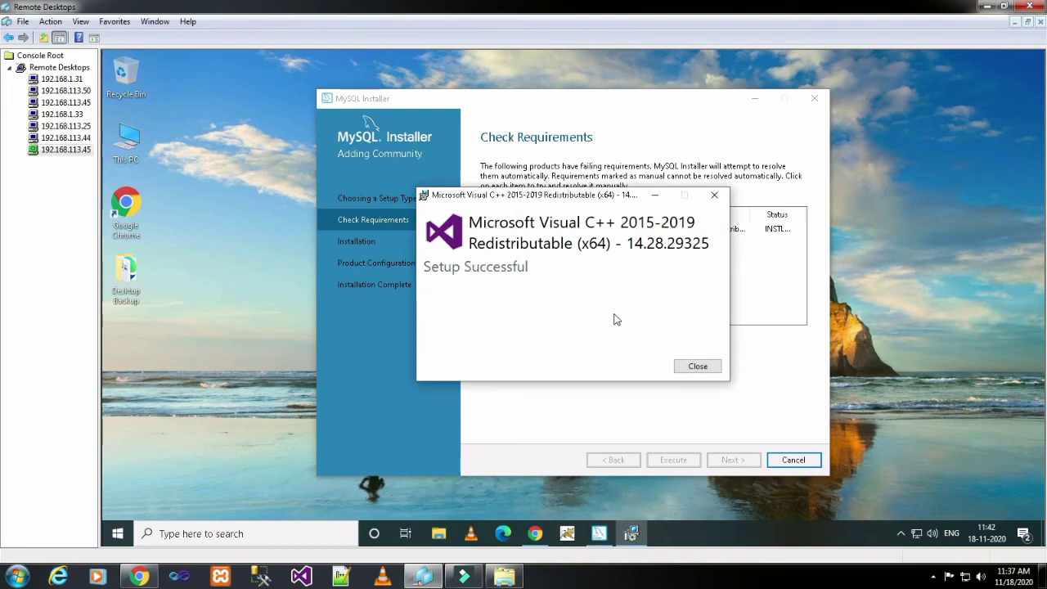
pyautogui.click(687, 369)
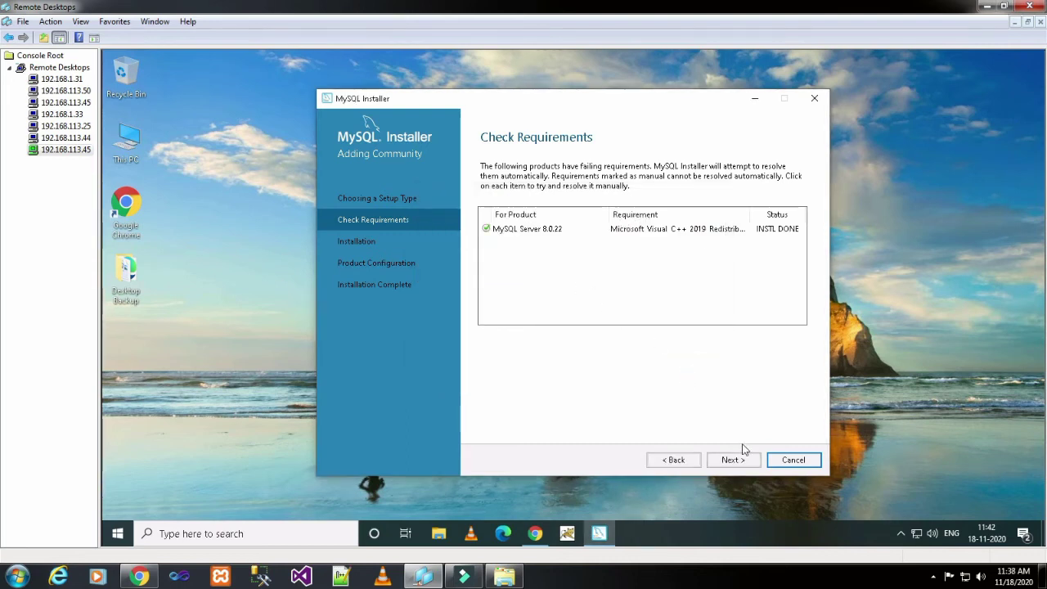
pyautogui.click(733, 460)
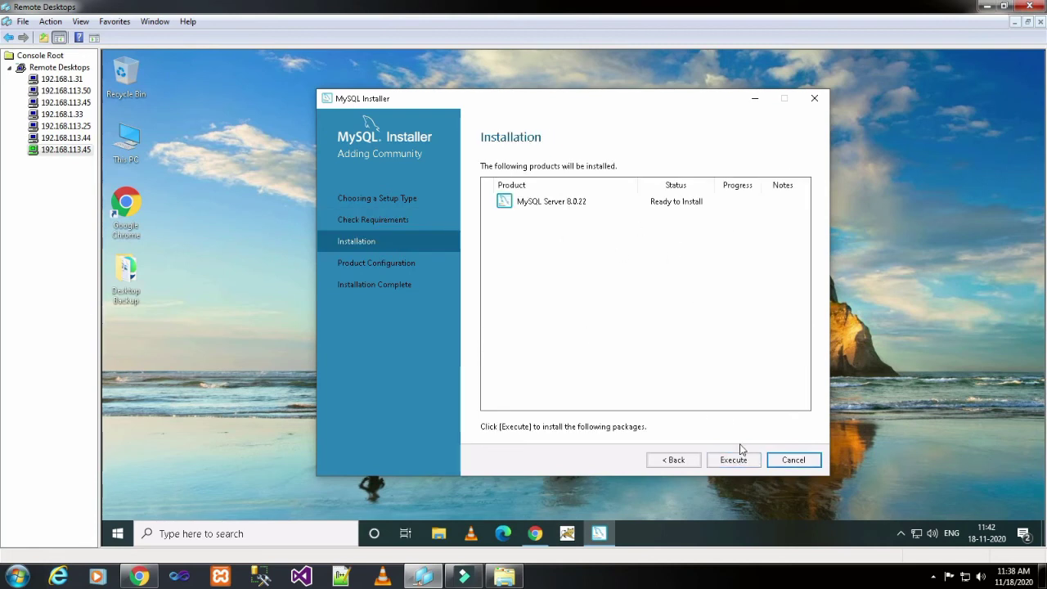
# - Install MySQL Server 8.0.22 until Complete and continue to Product Configuration
pyautogui.click(732, 460)
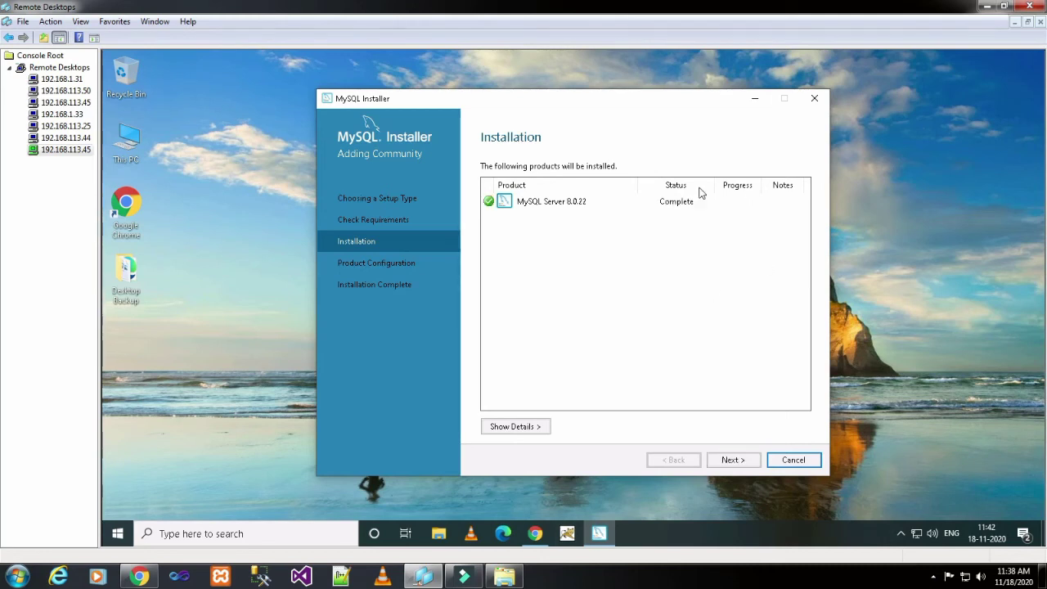
pyautogui.click(746, 462)
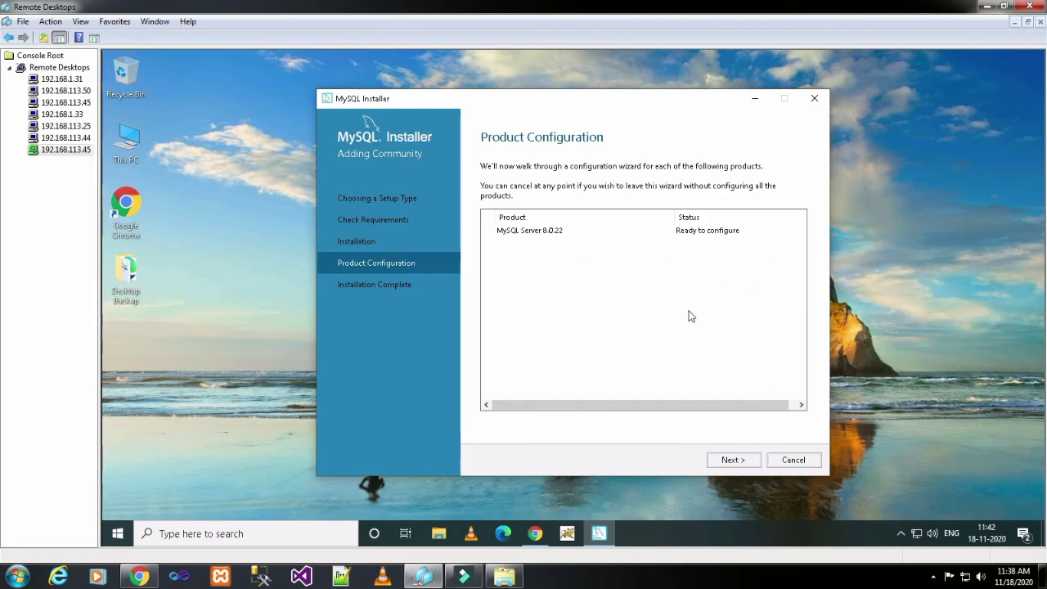
# - Set Config Type to Dedicated Computer, keep ports 3306 and 33060, and keep strong password authentication
pyautogui.click(739, 461)
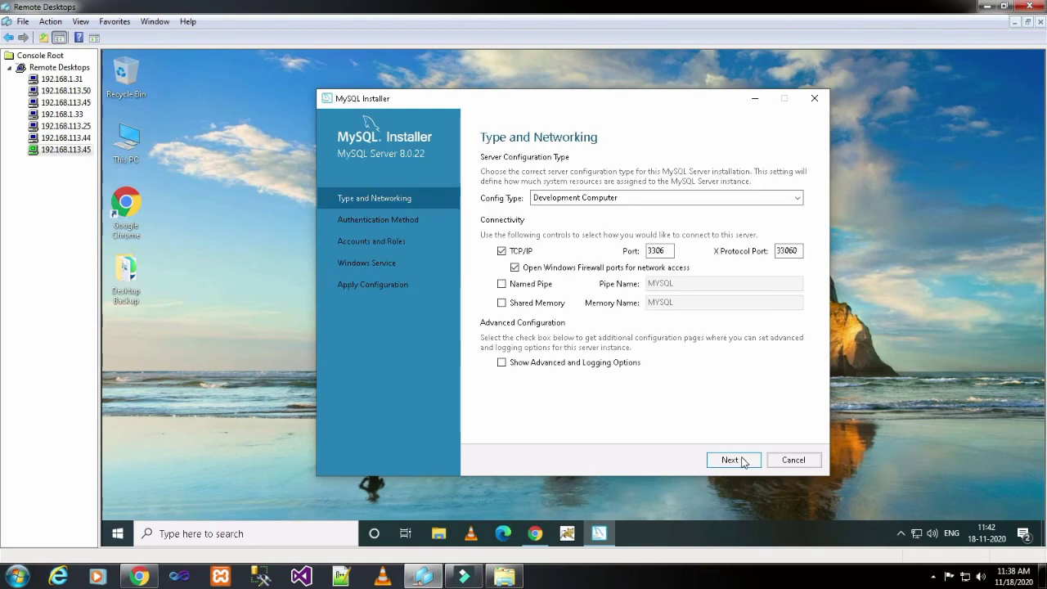
pyautogui.click(798, 199)
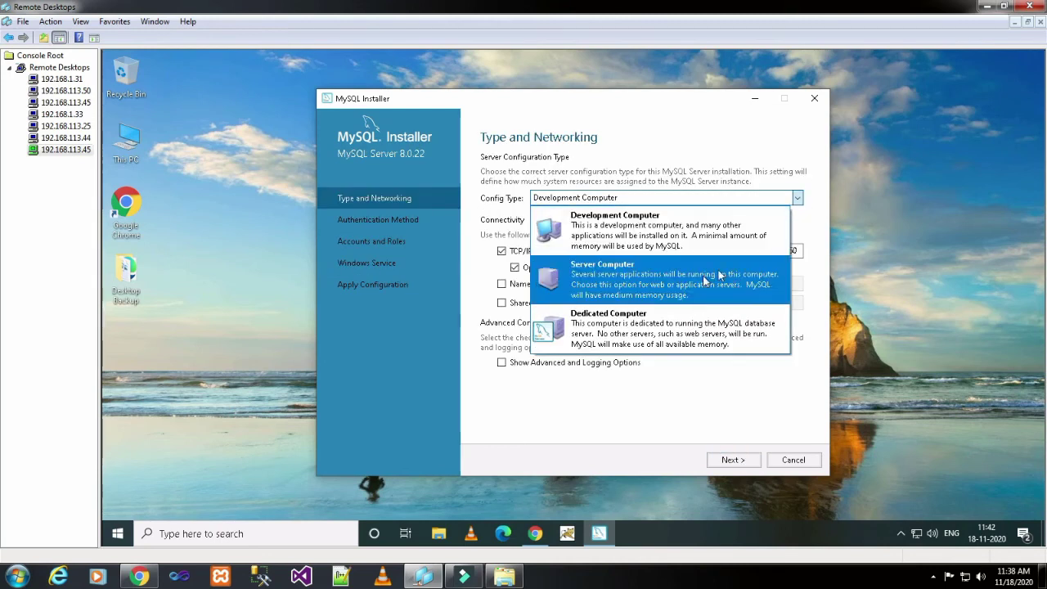
pyautogui.click(706, 326)
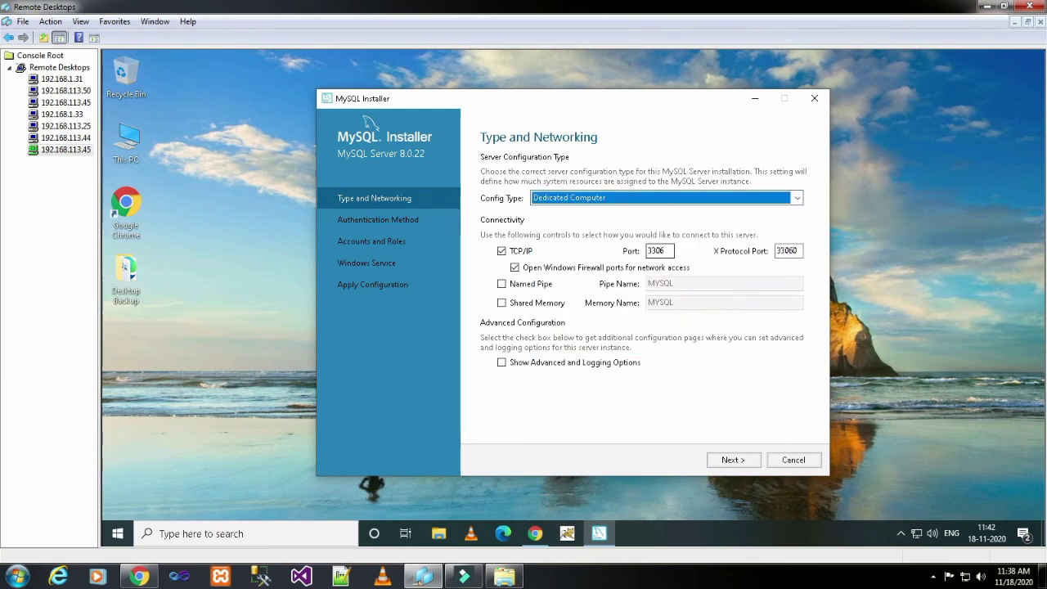
pyautogui.doubleClick(656, 250)
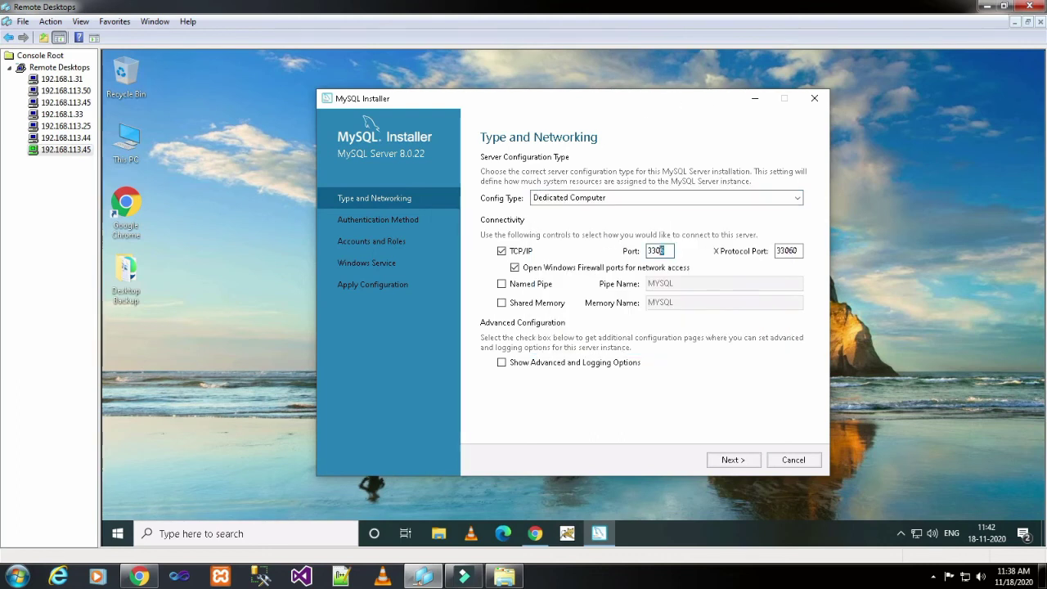
pyautogui.click(793, 250)
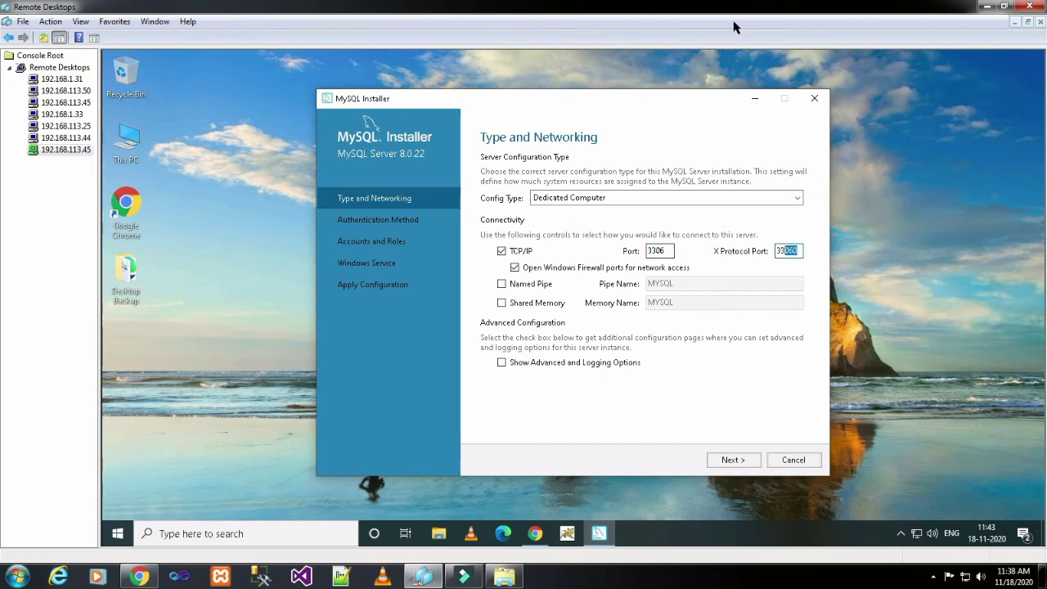
pyautogui.click(745, 461)
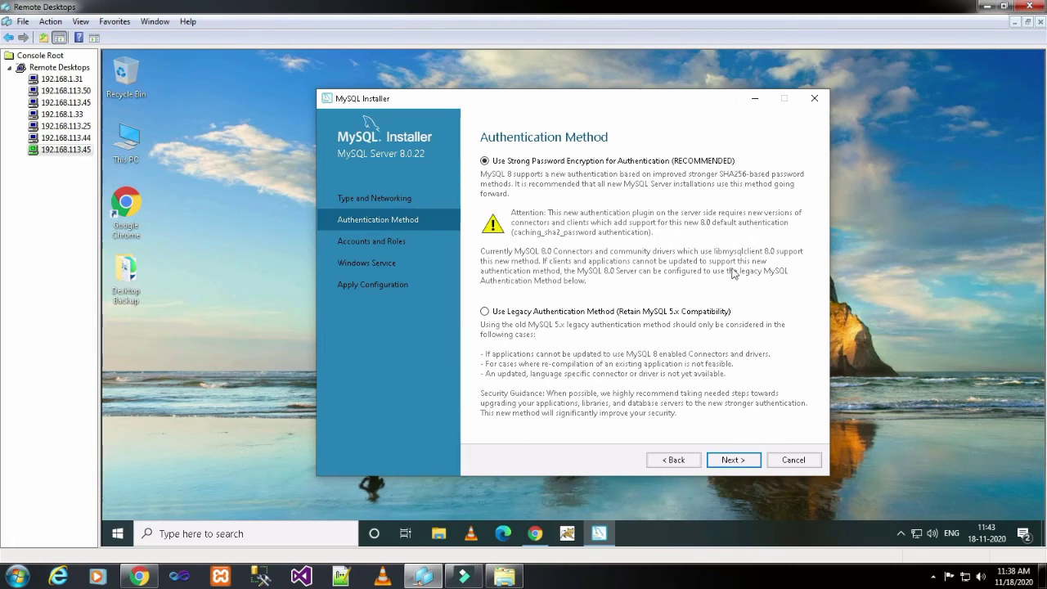
pyautogui.click(752, 461)
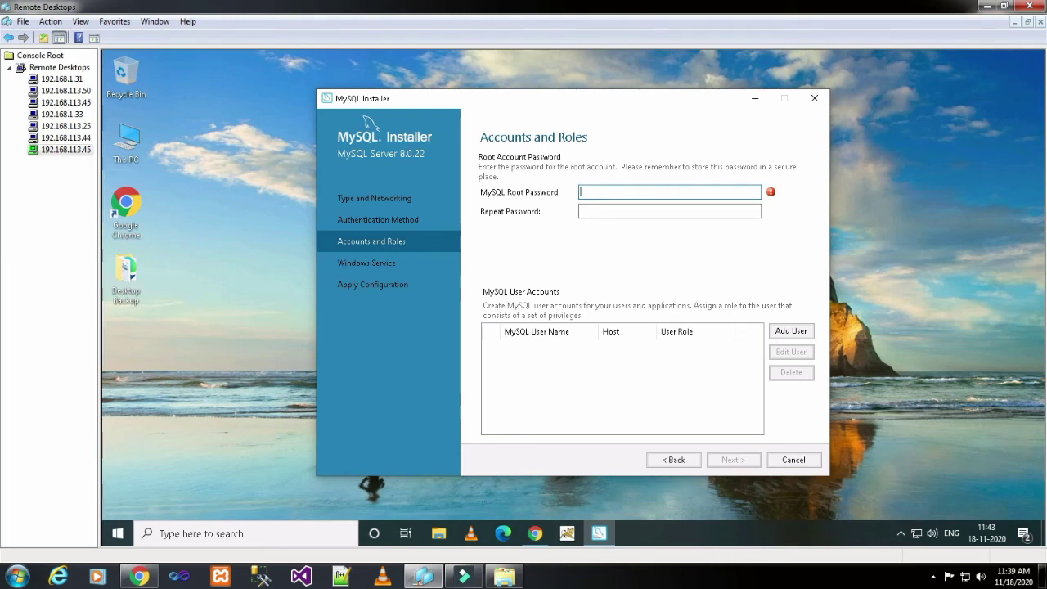
# - Enter and repeat the MySQL root password, then begin adding a new user account
pyautogui.write('••••••')
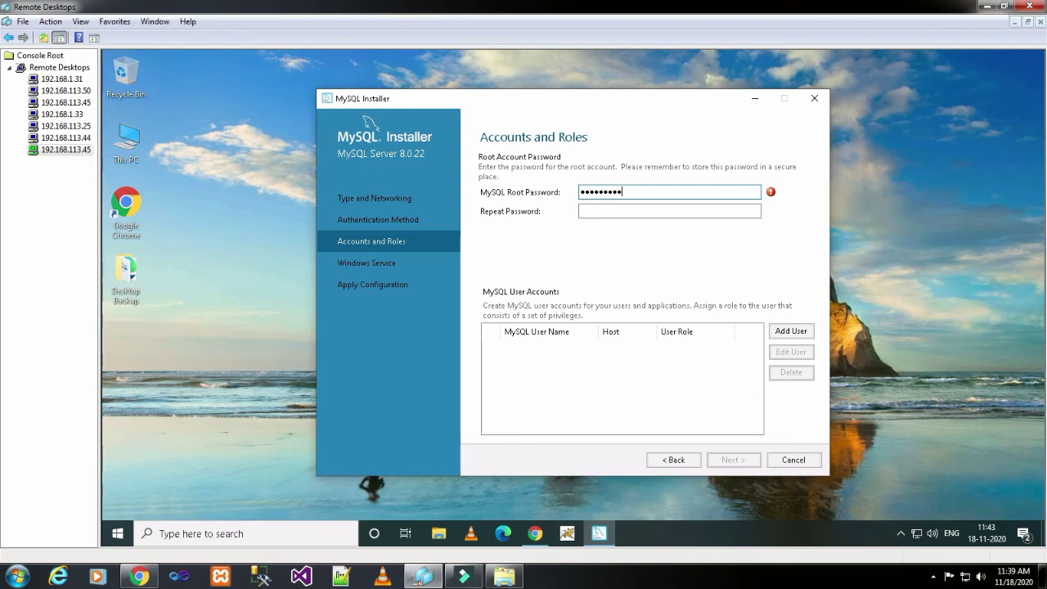
pyautogui.press('Tab')
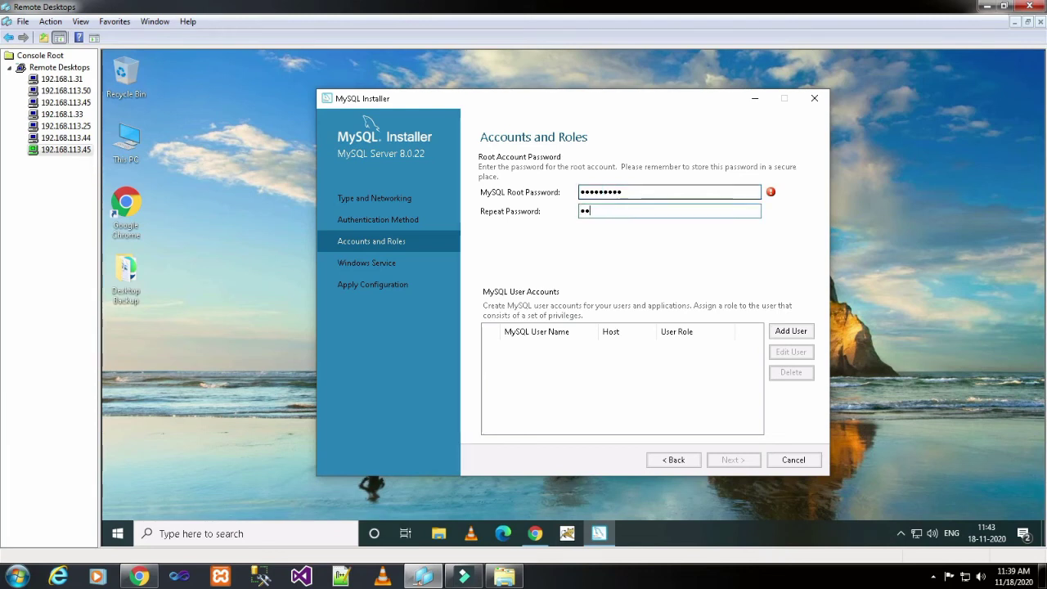
pyautogui.write('••••••••')
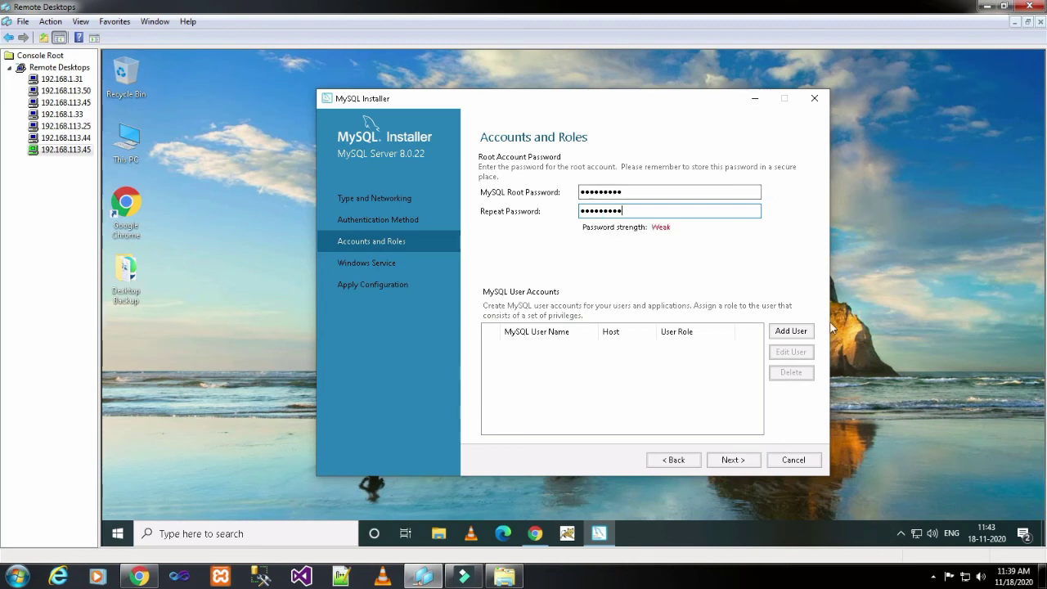
pyautogui.click(790, 331)
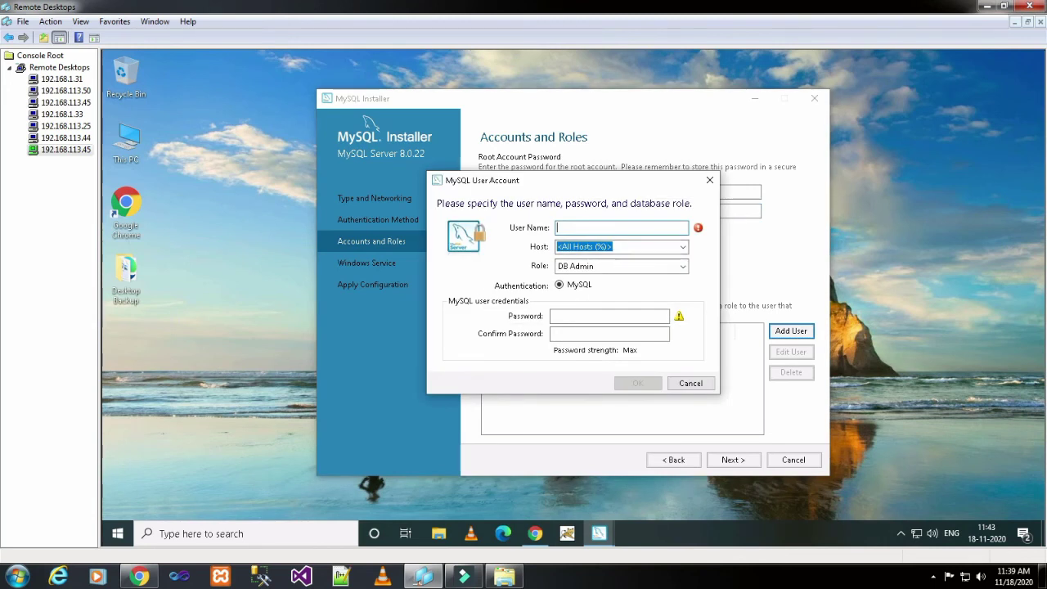
# - Create user dba with host % and its password, save it, and continue to Windows Service
pyautogui.write('dba')
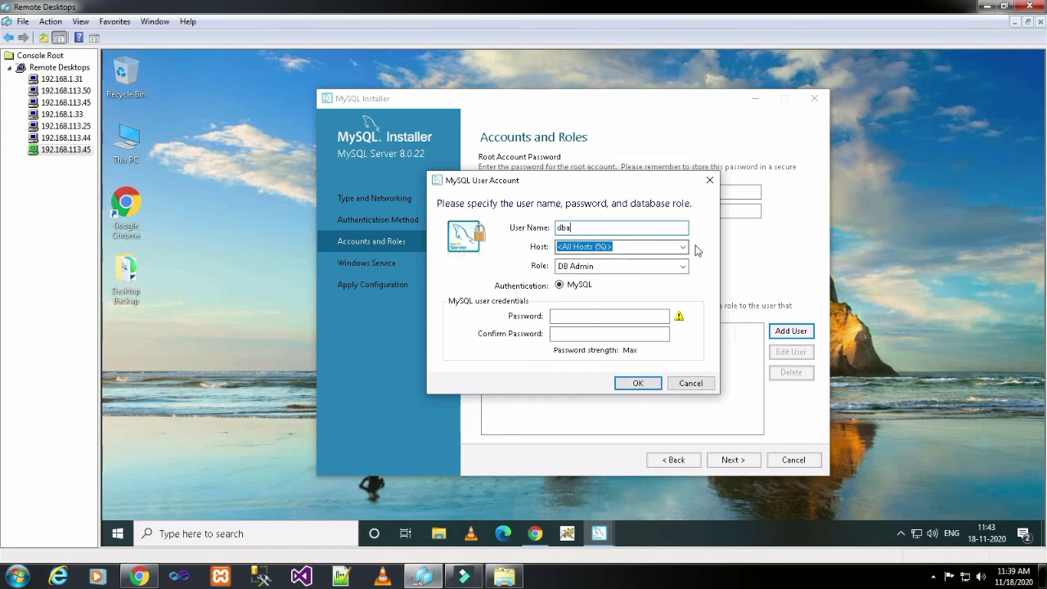
pyautogui.write('%')
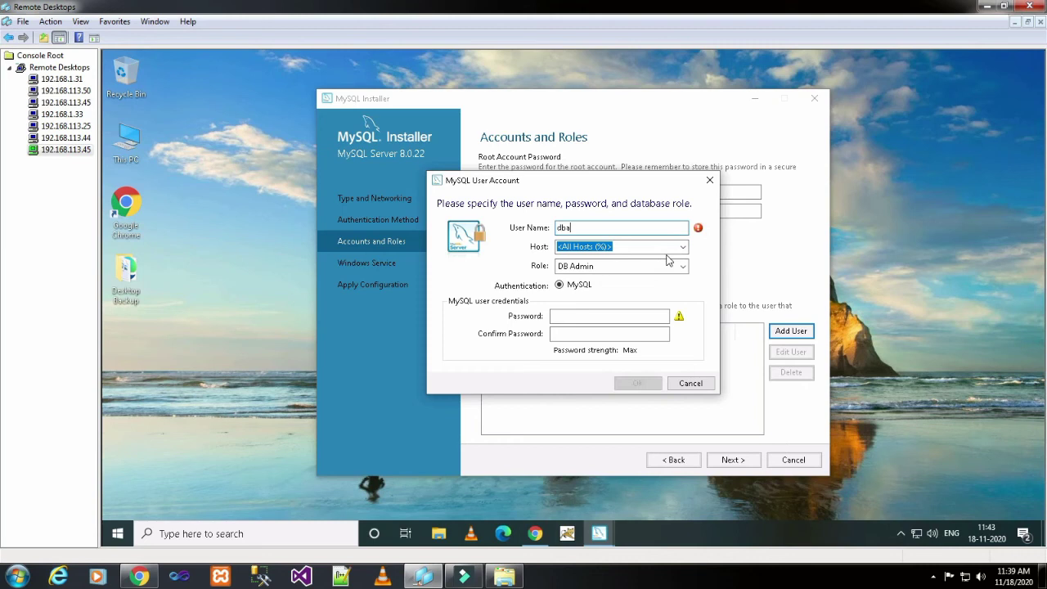
pyautogui.press('BackSpace')
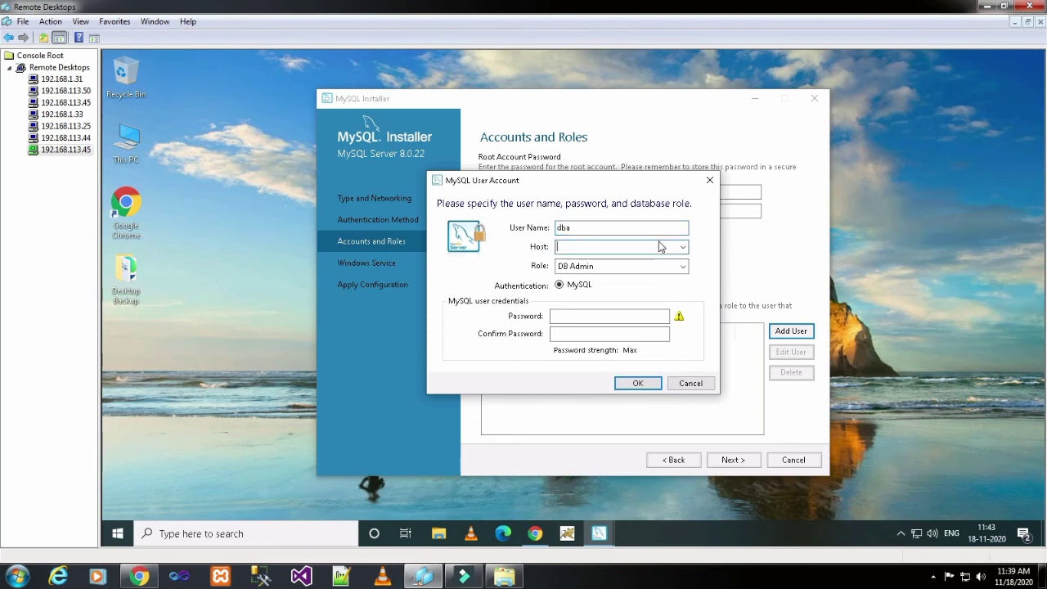
pyautogui.write('%')
pyautogui.click(610, 316)
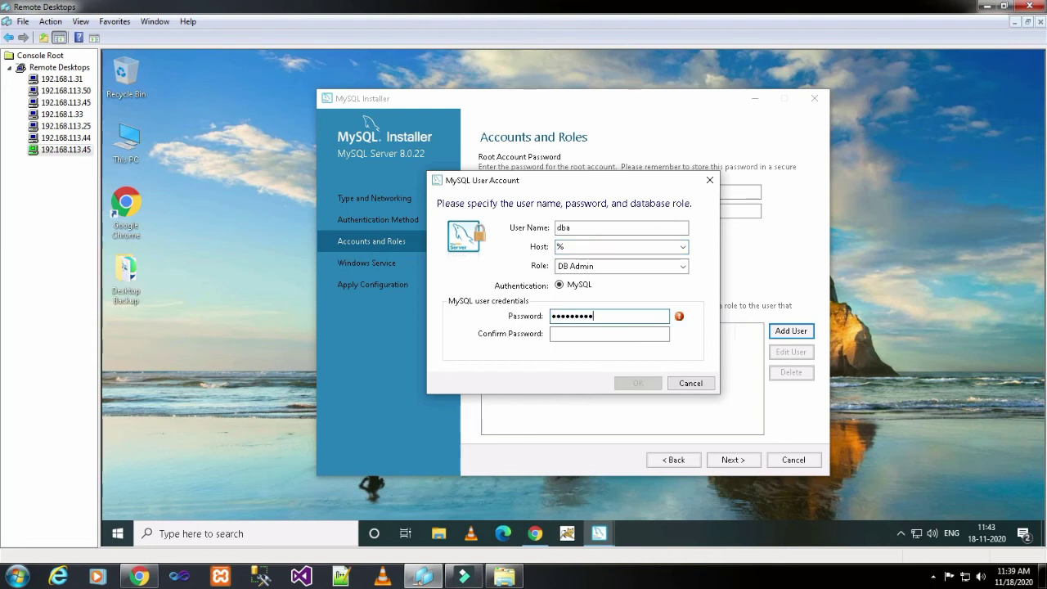
pyautogui.click(609, 333)
pyautogui.write('Admin@123')
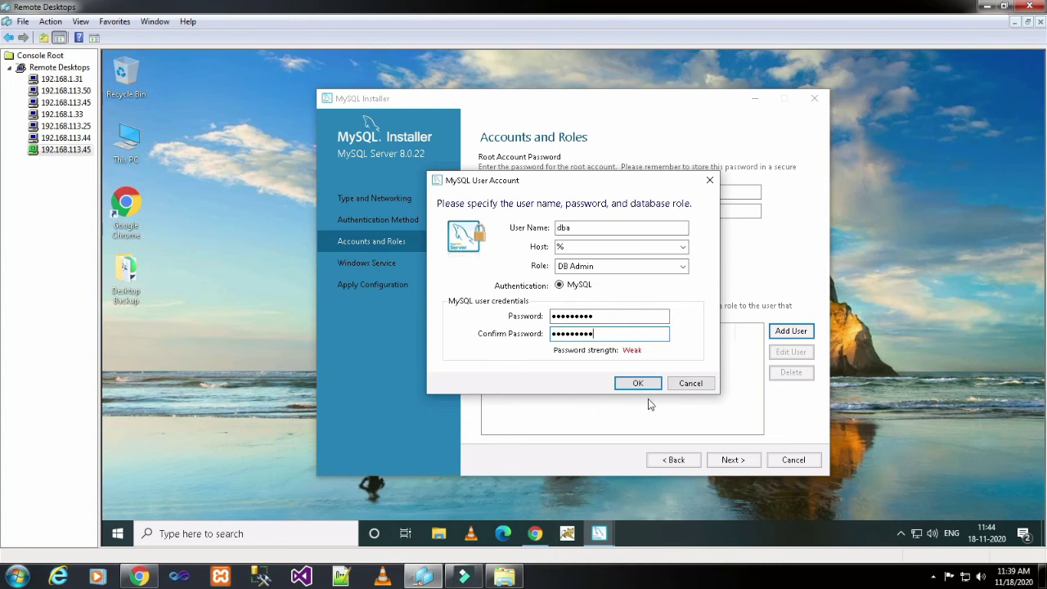
pyautogui.click(647, 386)
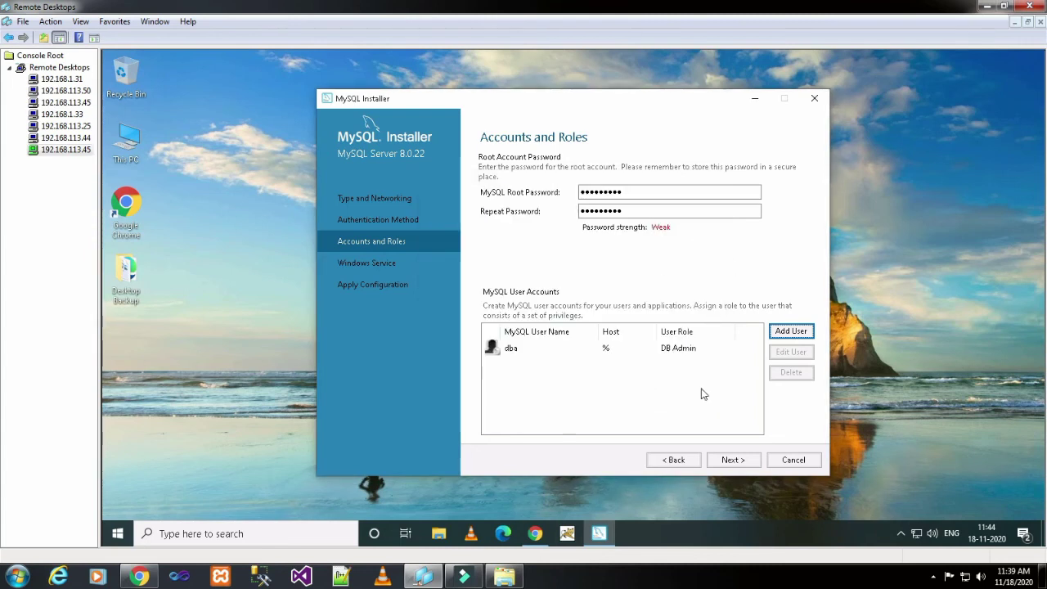
pyautogui.click(731, 459)
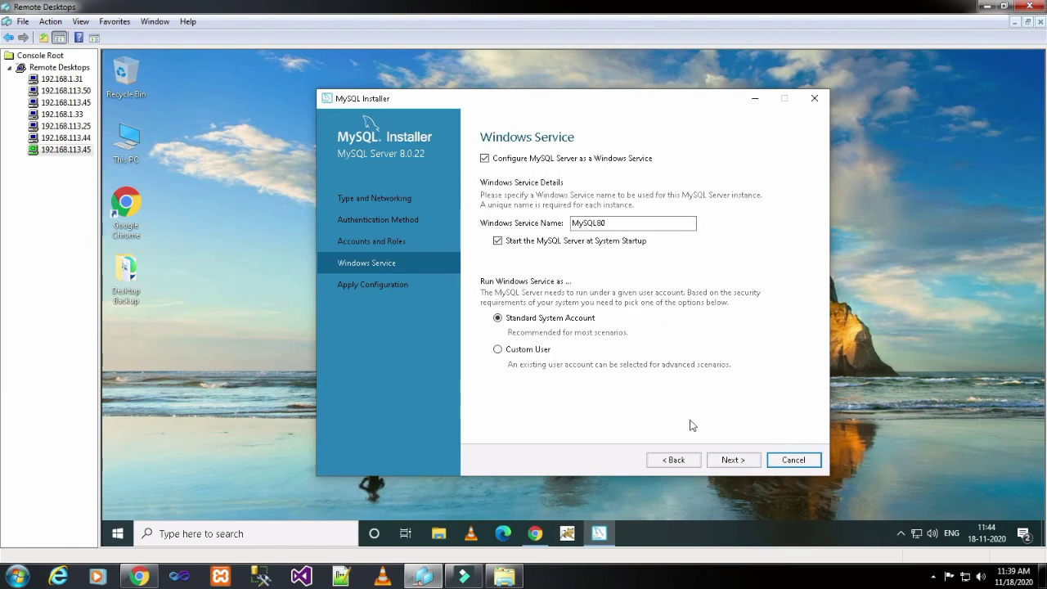
# - Apply the configuration with the MySQL80 service and finish once every step succeeds
pyautogui.click(732, 461)
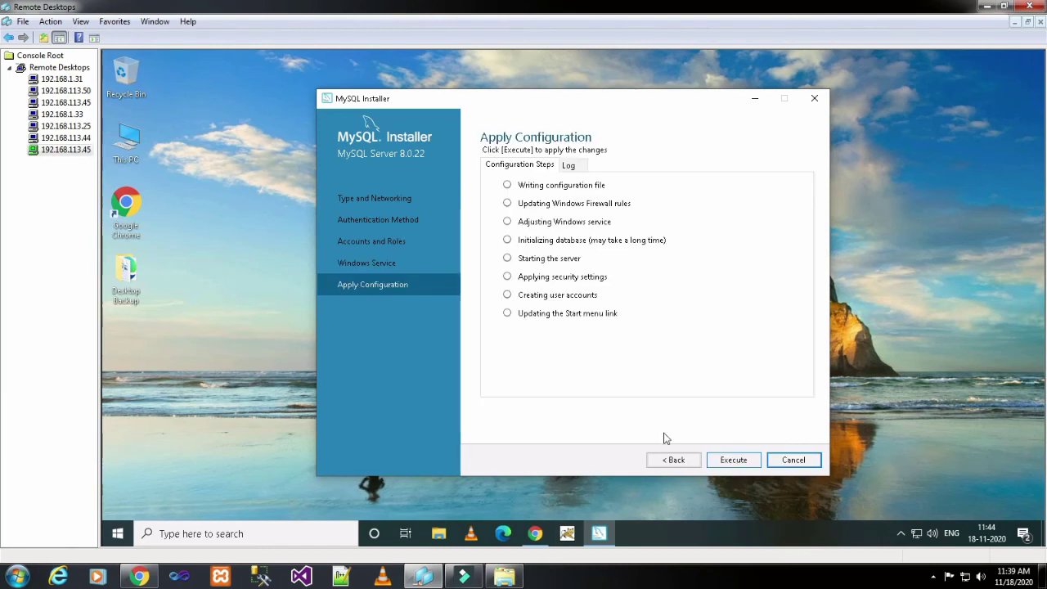
pyautogui.click(726, 455)
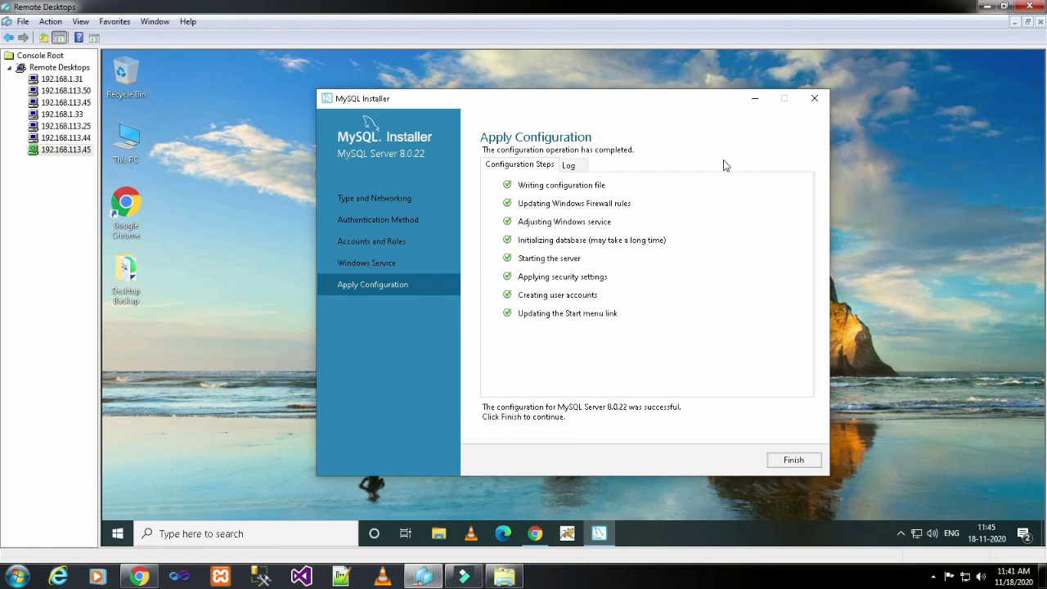
pyautogui.click(804, 463)
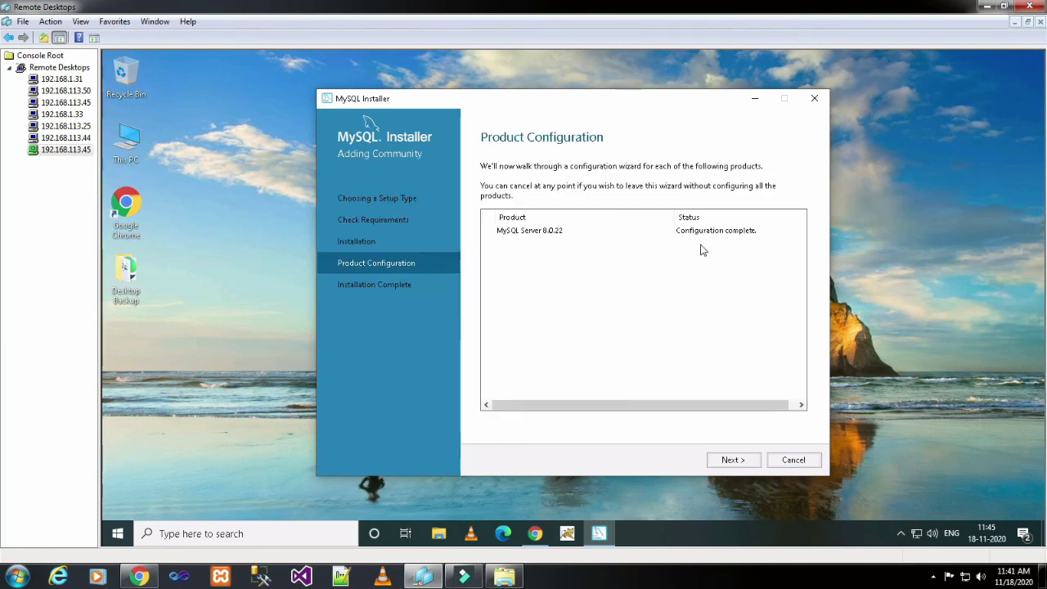
# - Finish Product Configuration, close the installer, and bring the Chrome window back
pyautogui.click(723, 459)
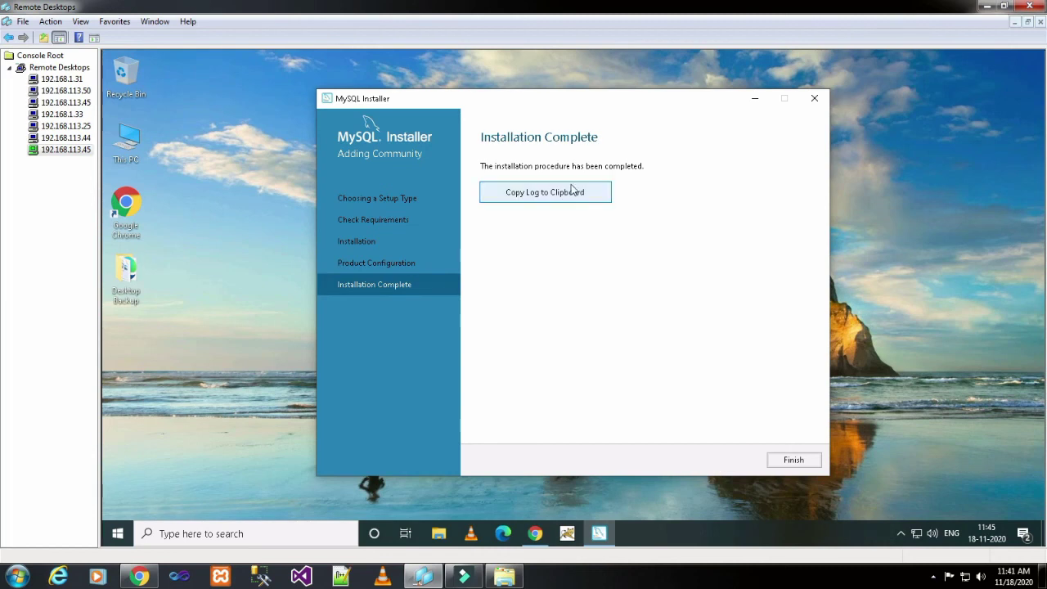
pyautogui.click(781, 462)
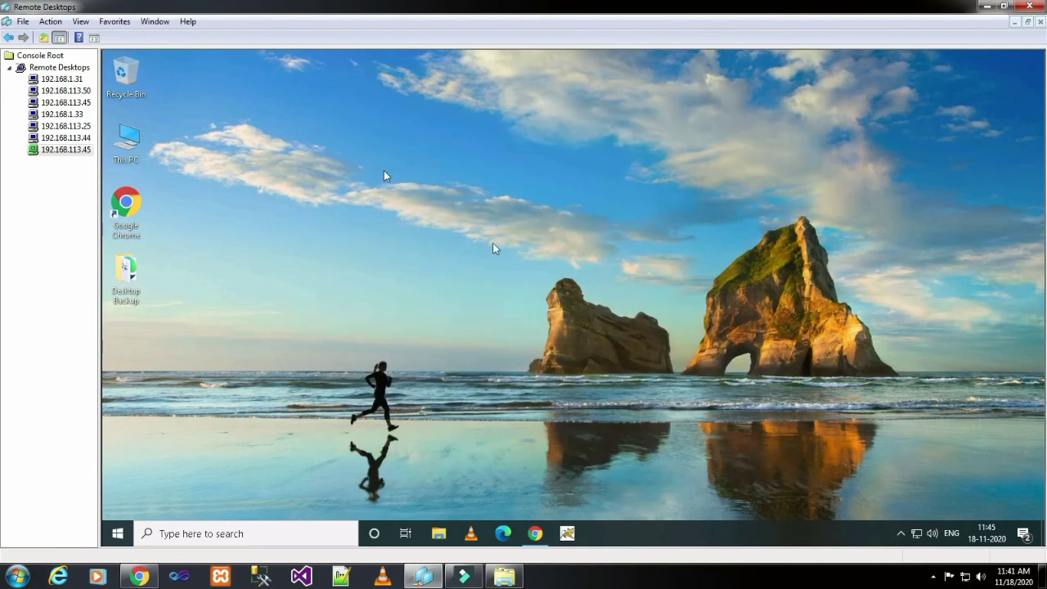
pyautogui.click(537, 533)
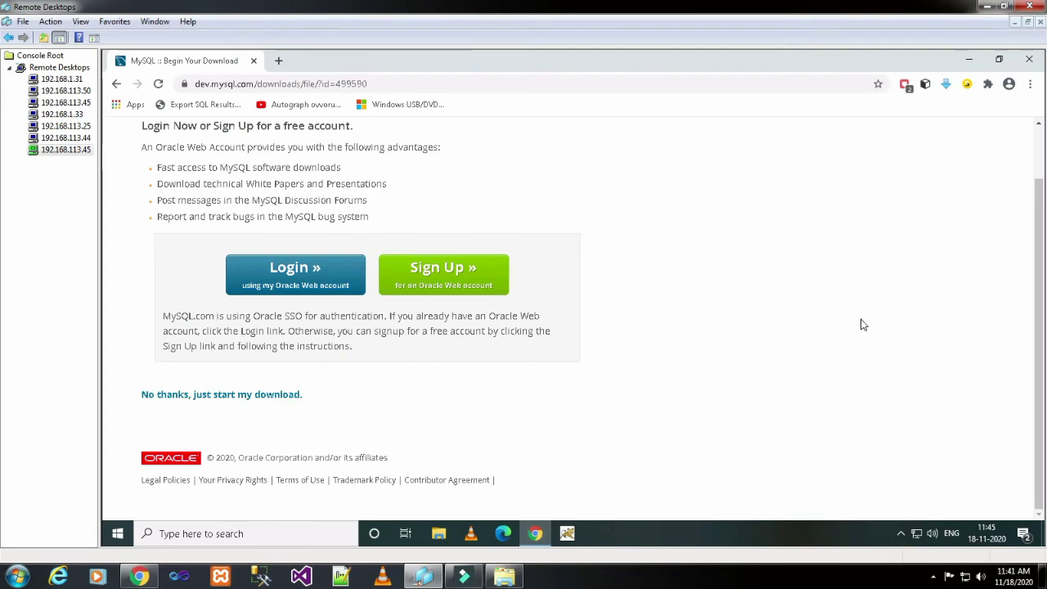
# - Open Chrome's downloads and show mysql-installer-community-8.0.22.0.msi in its folder
pyautogui.hotkey('ctrl', 'j')
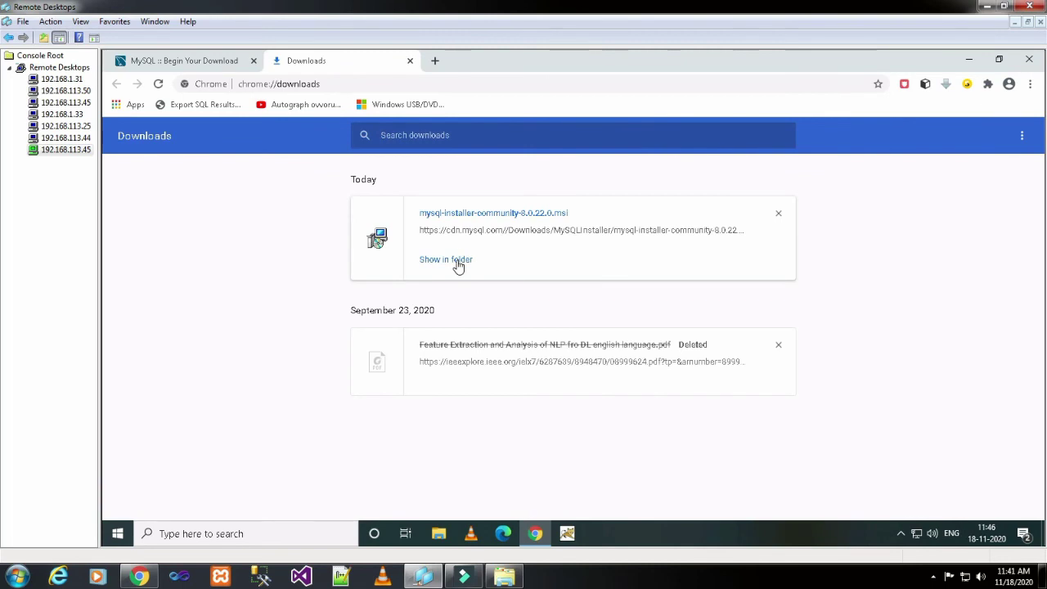
pyautogui.click(454, 261)
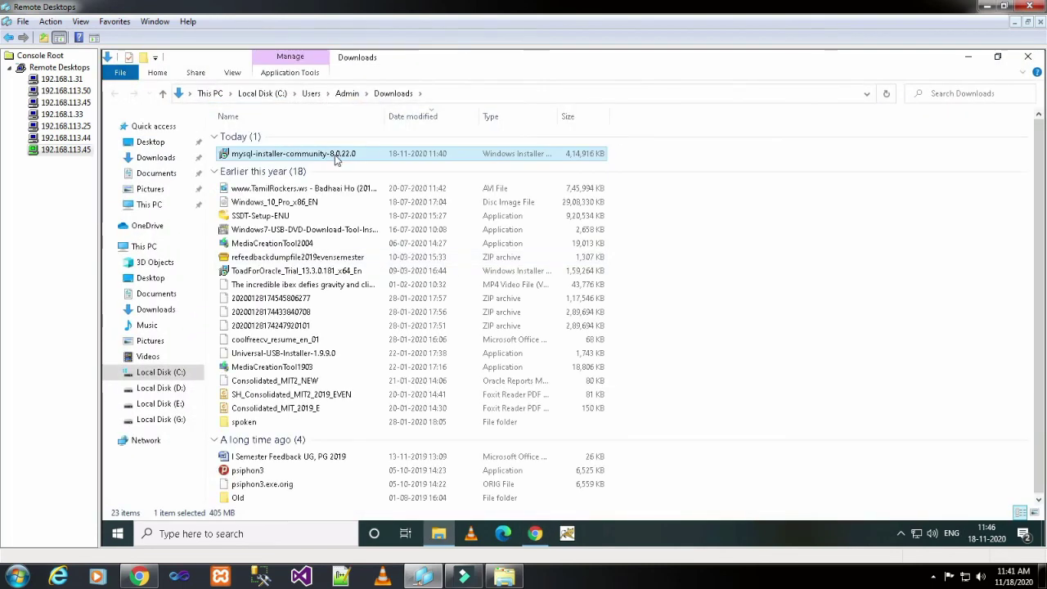
# - Relaunch mysql-installer-community-8.0.22.0, minimize Explorer and Chrome, and approve the UAC prompt
pyautogui.doubleClick(338, 156)
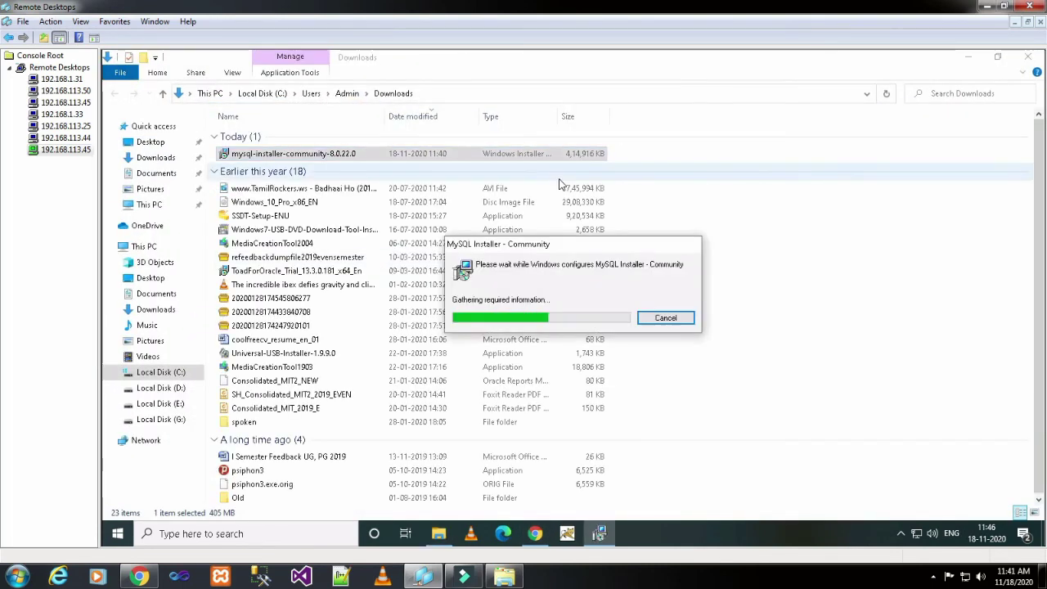
pyautogui.click(970, 61)
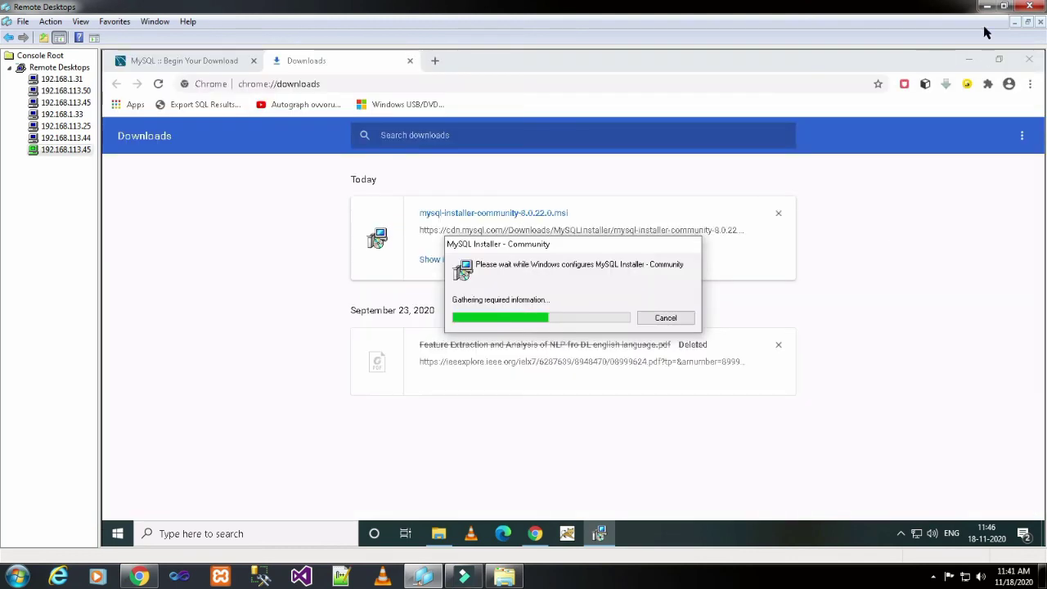
pyautogui.click(971, 62)
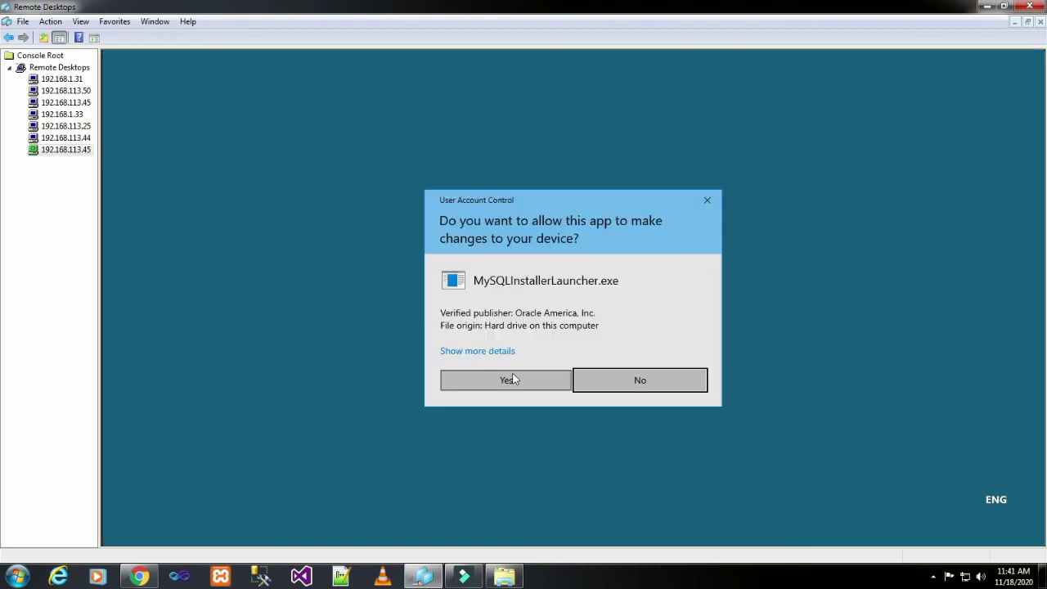
pyautogui.click(507, 375)
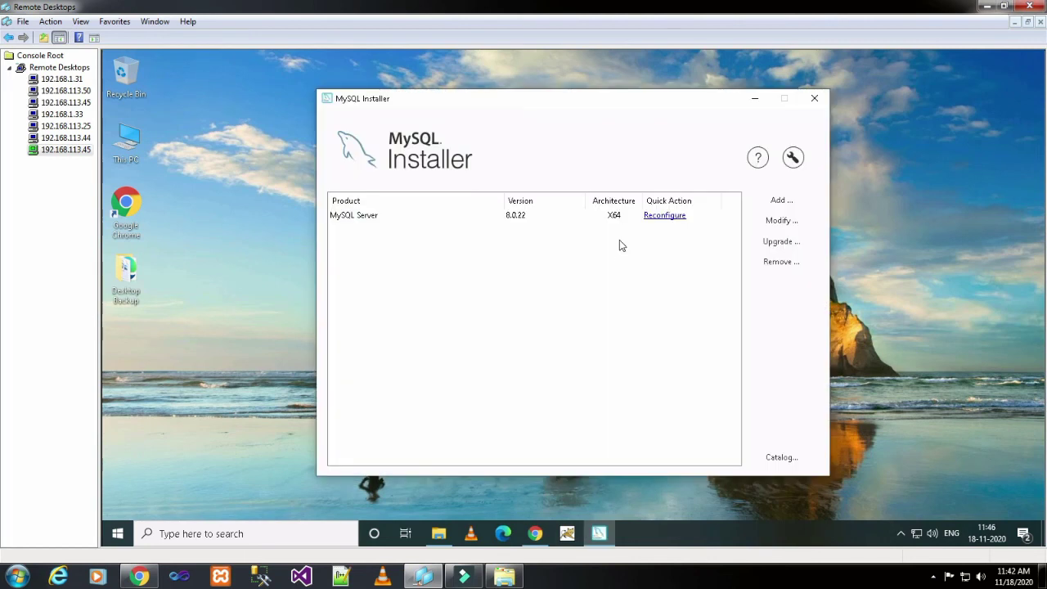
# - Open the Add Products catalog and browse the available MySQL Server versions
pyautogui.click(778, 203)
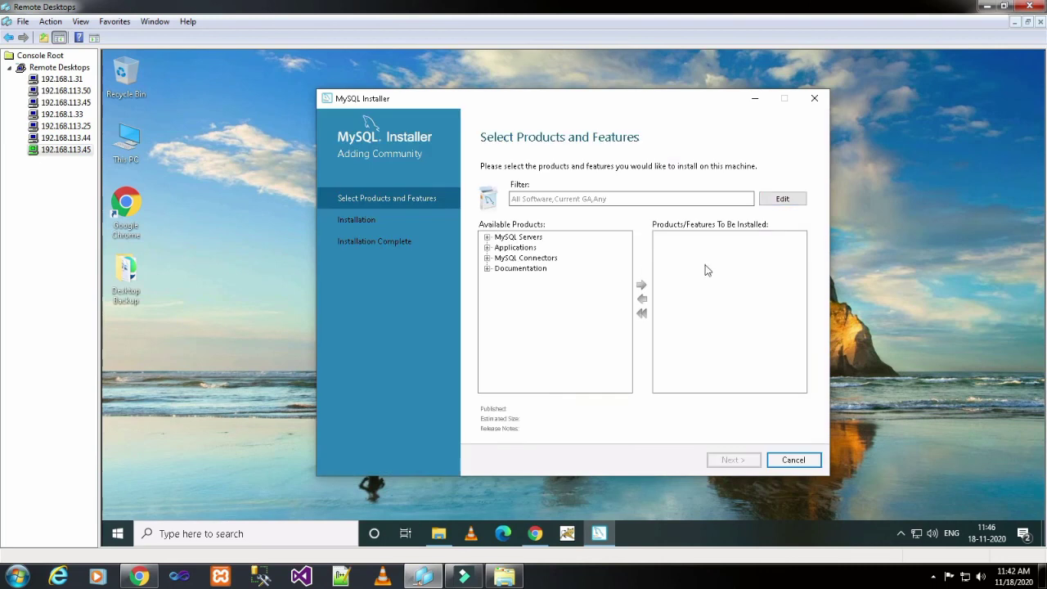
pyautogui.click(486, 236)
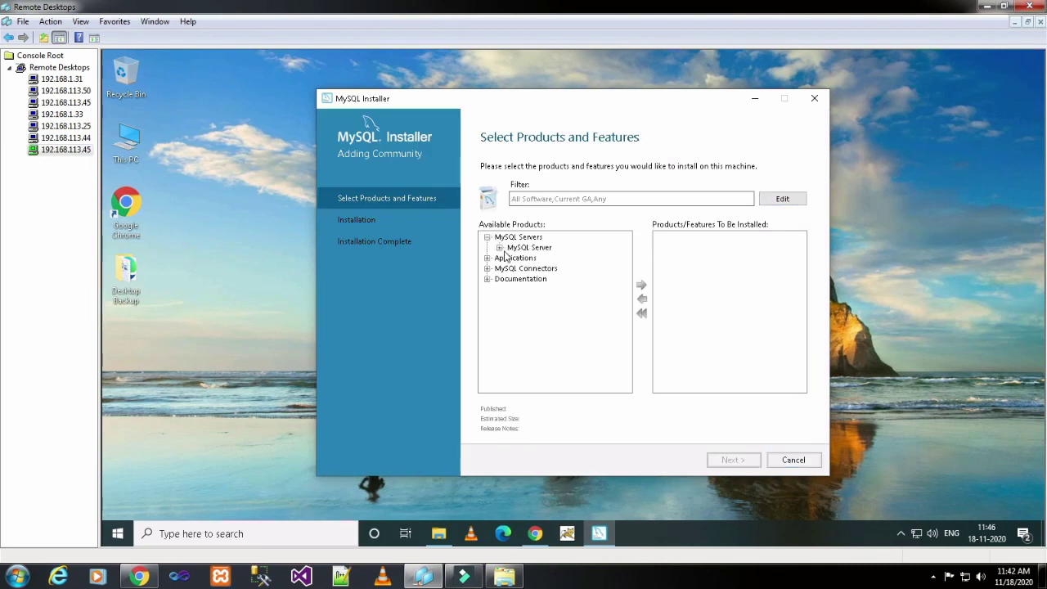
pyautogui.click(499, 248)
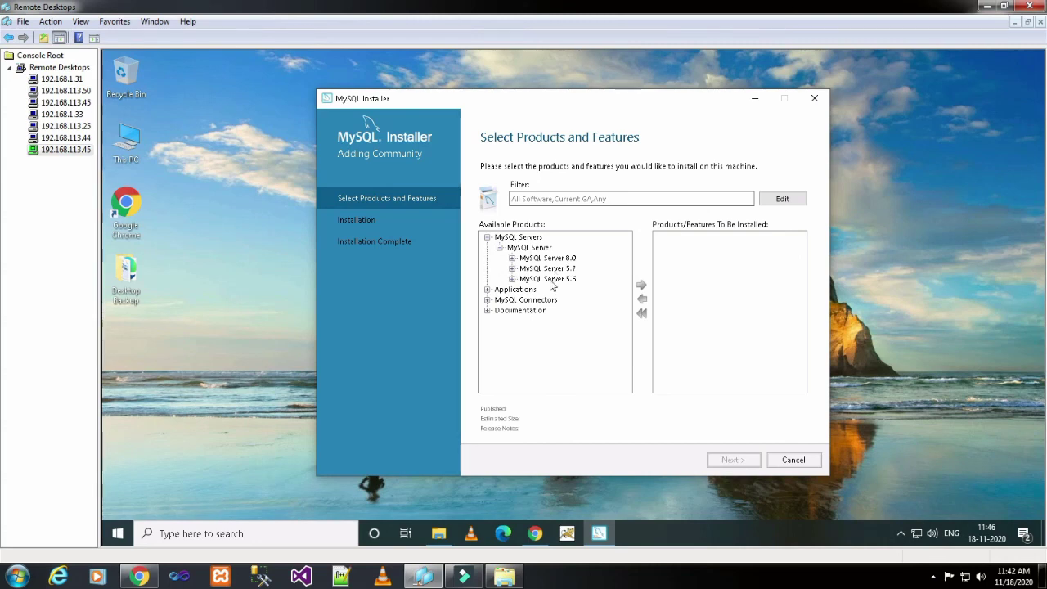
pyautogui.click(499, 248)
pyautogui.click(499, 248)
# - Queue MySQL Workbench 8.0.22 (X64) from Applications and execute its installation
pyautogui.click(487, 289)
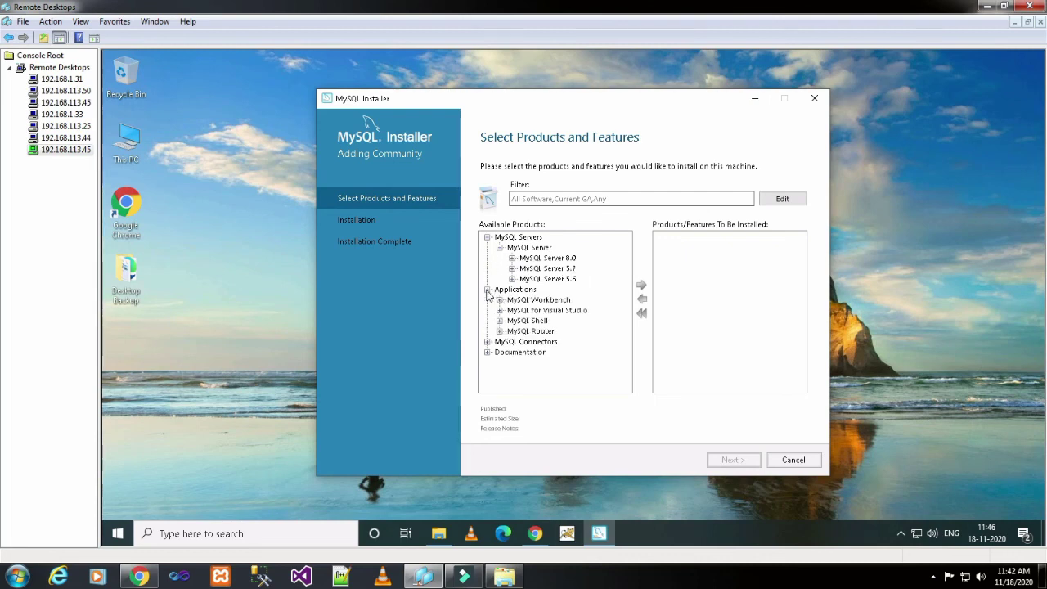
pyautogui.click(499, 299)
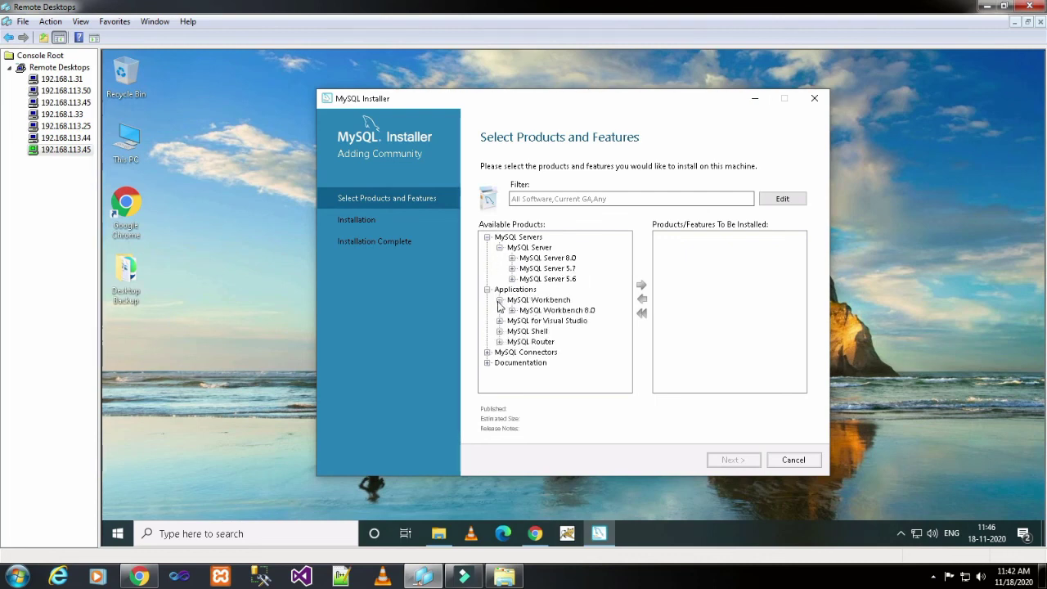
pyautogui.click(511, 310)
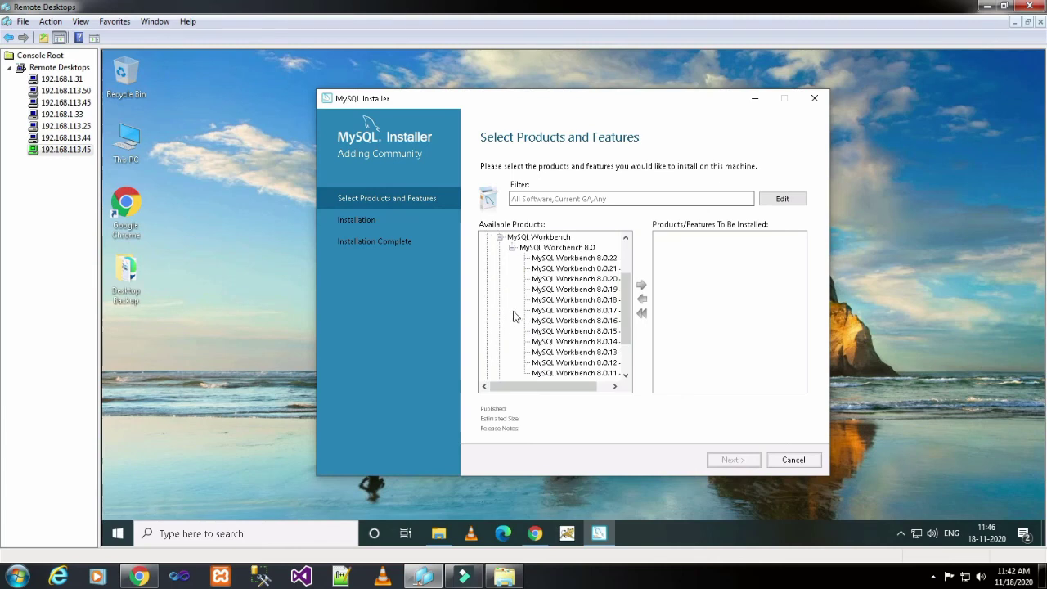
pyautogui.click(567, 259)
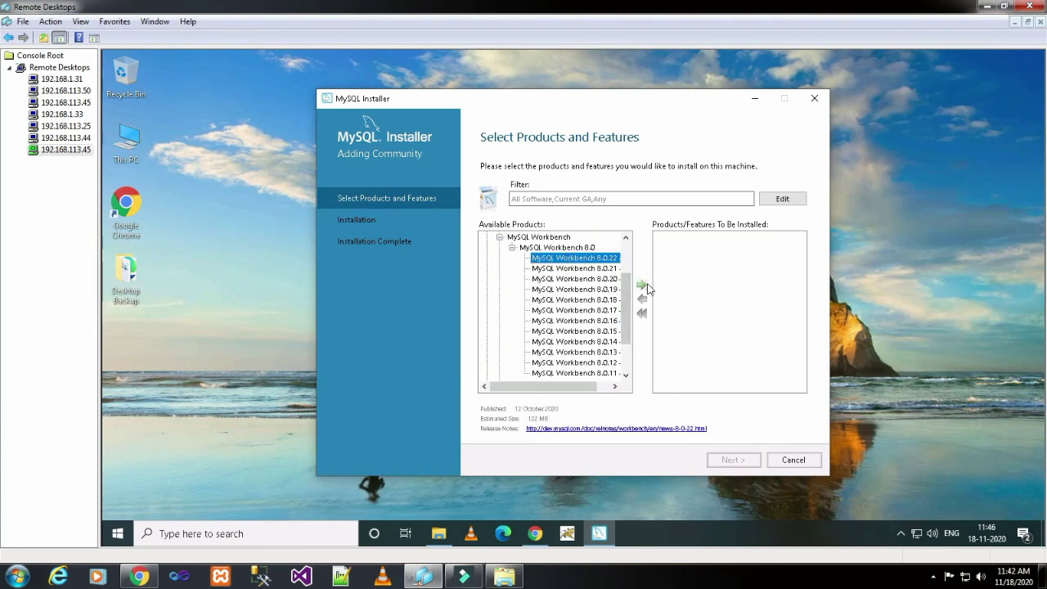
pyautogui.click(643, 286)
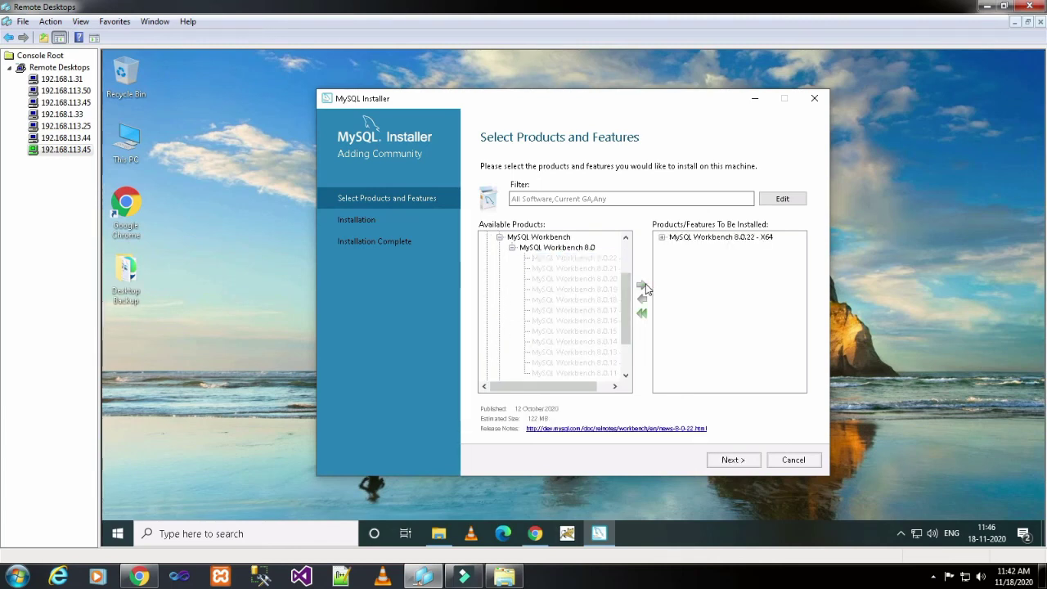
pyautogui.click(719, 237)
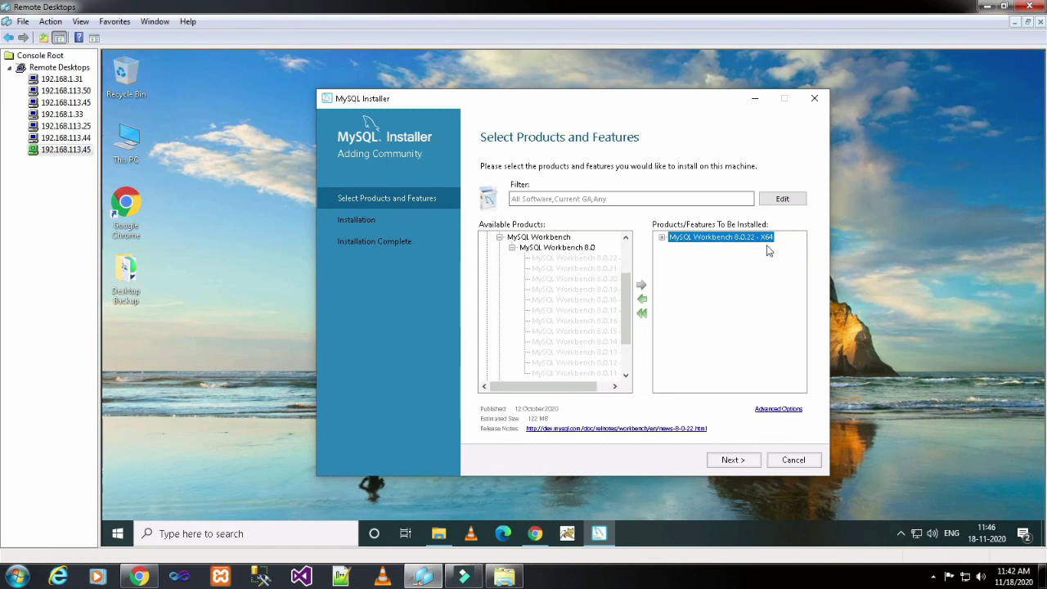
pyautogui.click(743, 461)
pyautogui.click(734, 460)
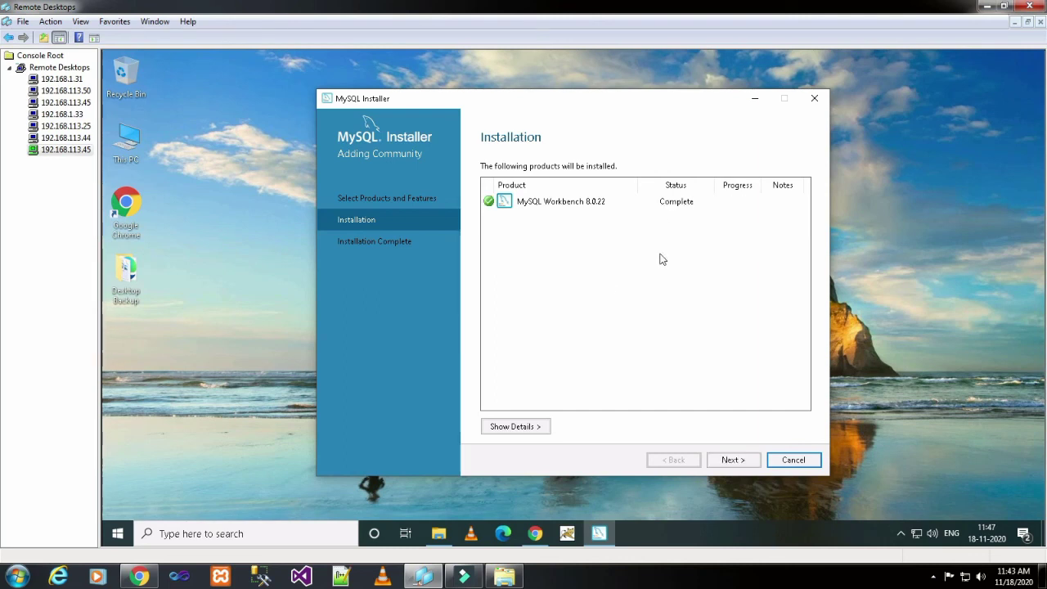
# - Finish the completed Workbench install, leaving Start MySQL Workbench after setup checked
pyautogui.click(732, 460)
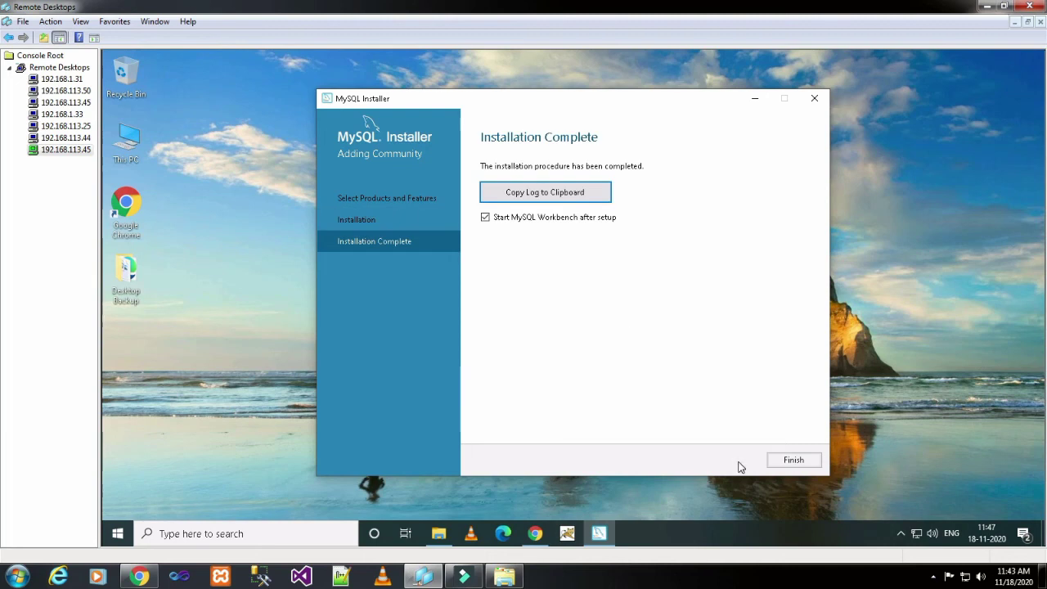
pyautogui.click(795, 460)
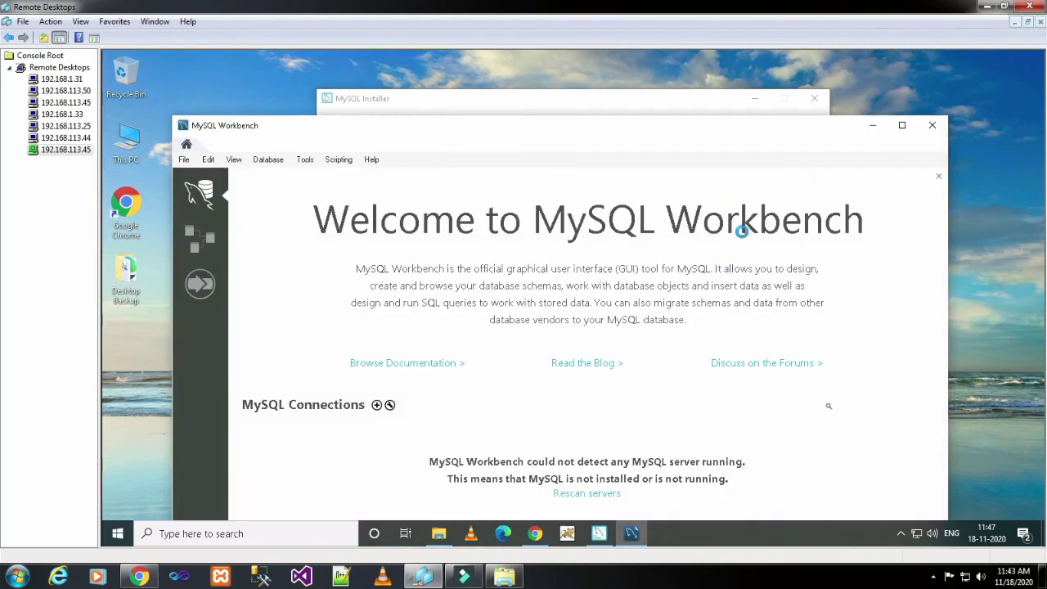
# - Maximize Workbench and connect to Local instance MySQL80 with the root password
pyautogui.click(901, 125)
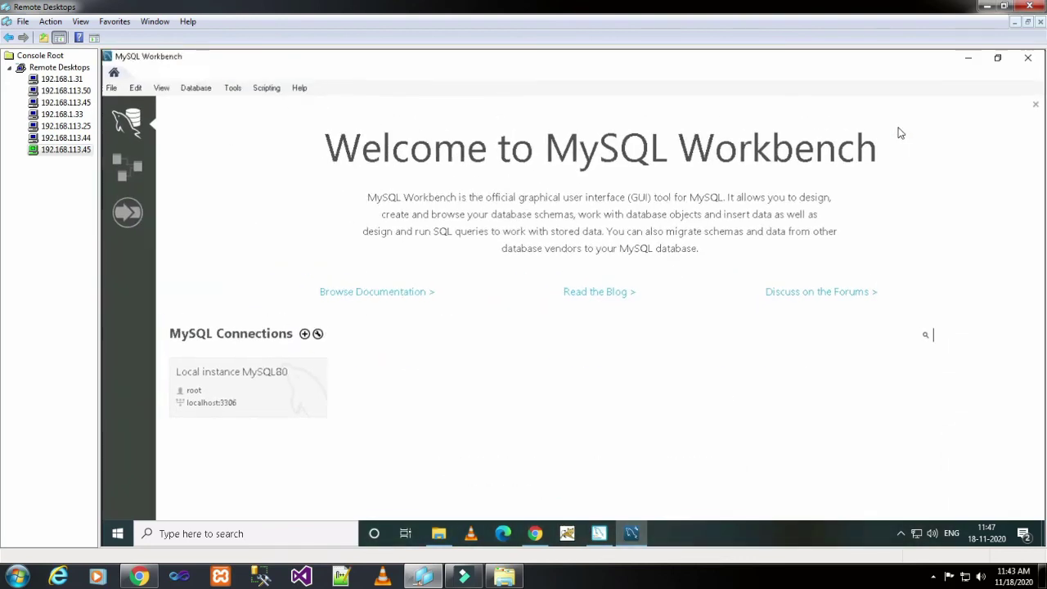
pyautogui.click(260, 397)
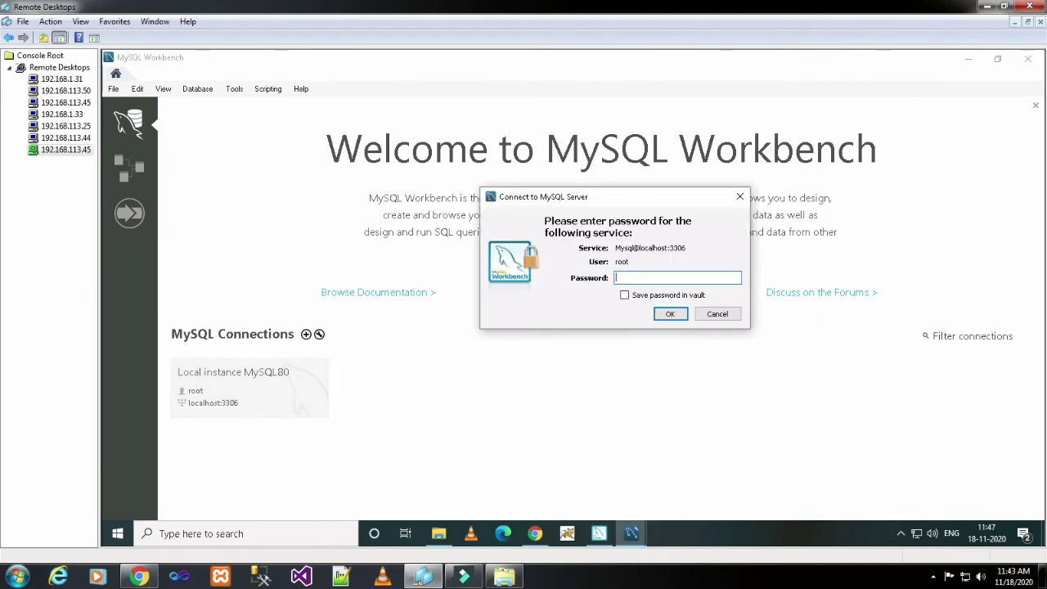
pyautogui.write('*')
pyautogui.click(664, 315)
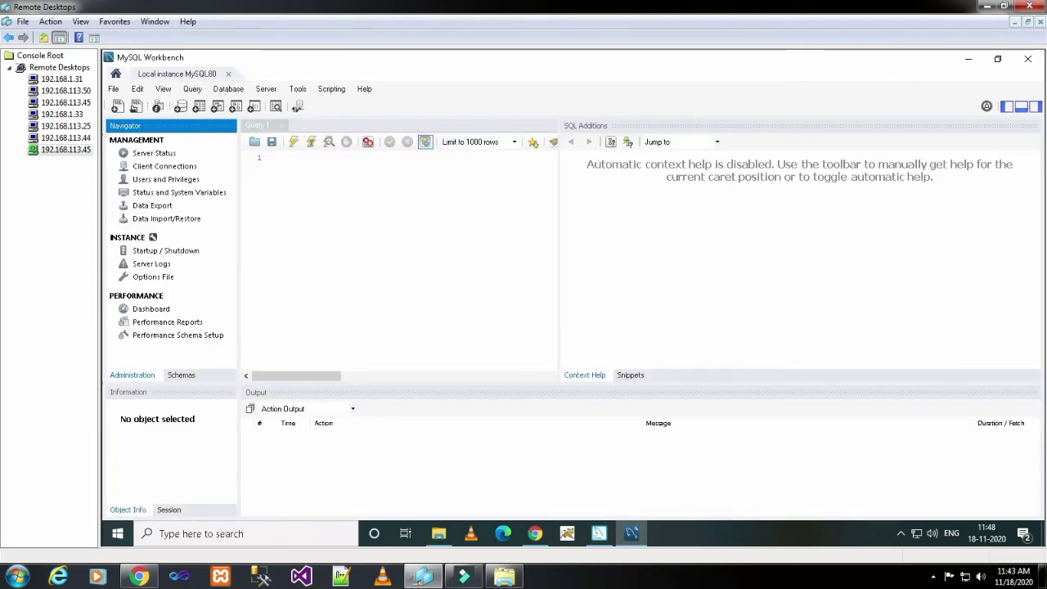
# - Open Server Status for Local instance MySQL80 and widen the view to show all gauges
pyautogui.click(157, 154)
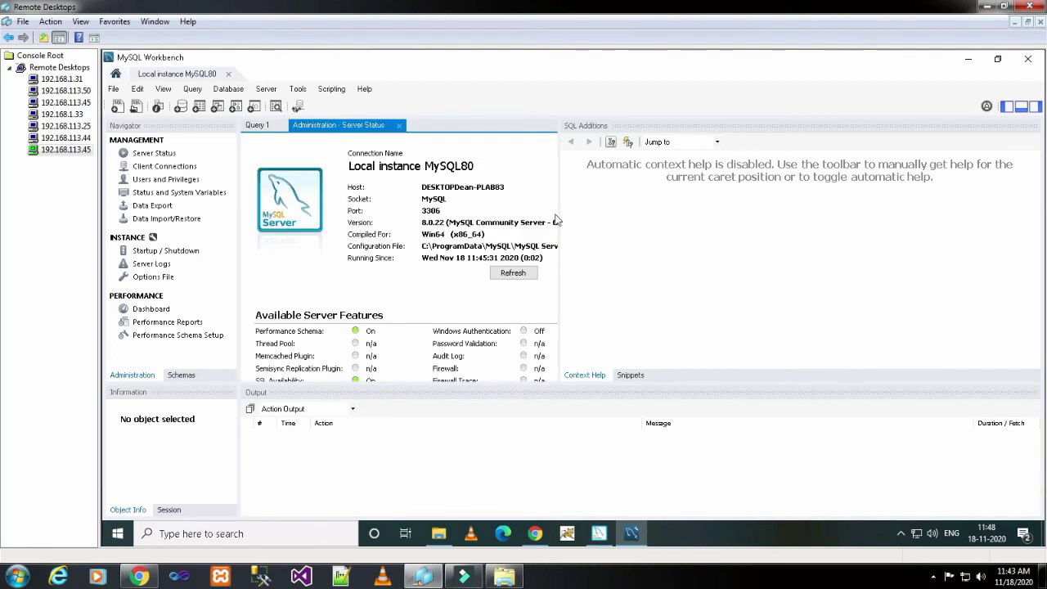
pyautogui.moveTo(558, 205); pyautogui.dragTo(937, 210)
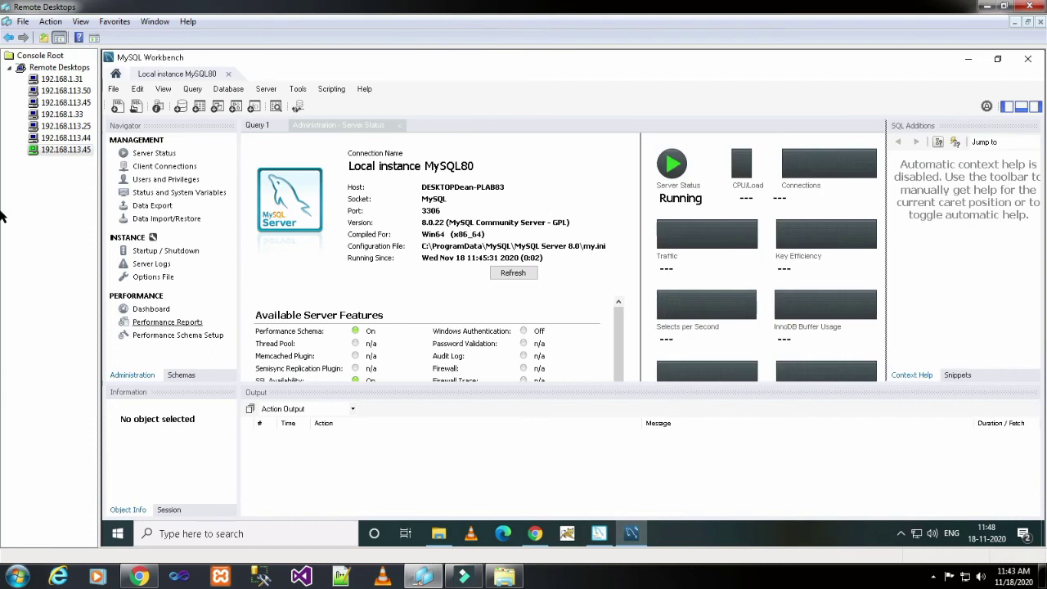